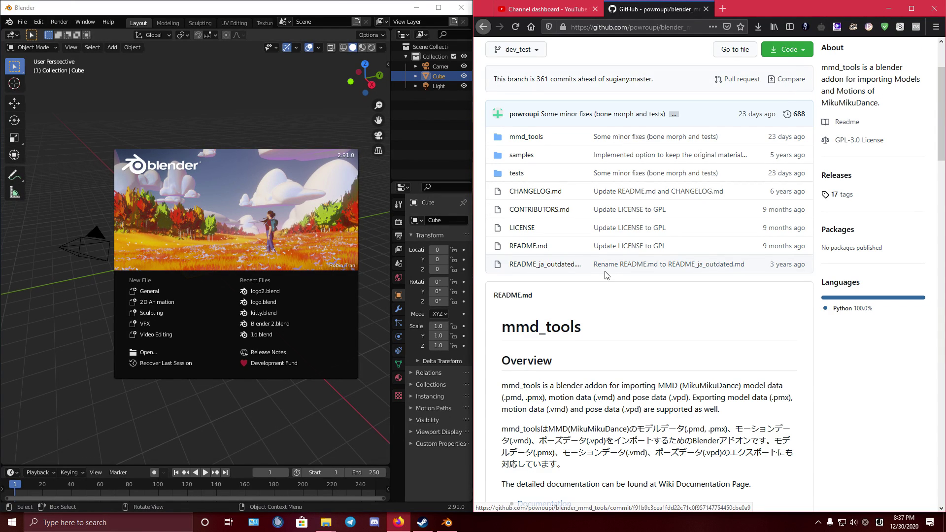
Step: Read the mmd_tools README's overview, compatible versions, and download and install instructions
{"action": "scroll", "coordinate": [609, 275], "scroll_direction": "down", "scroll_amount": 1}
{"action": "scroll", "coordinate": [609, 275], "scroll_direction": "down", "scroll_amount": 2}
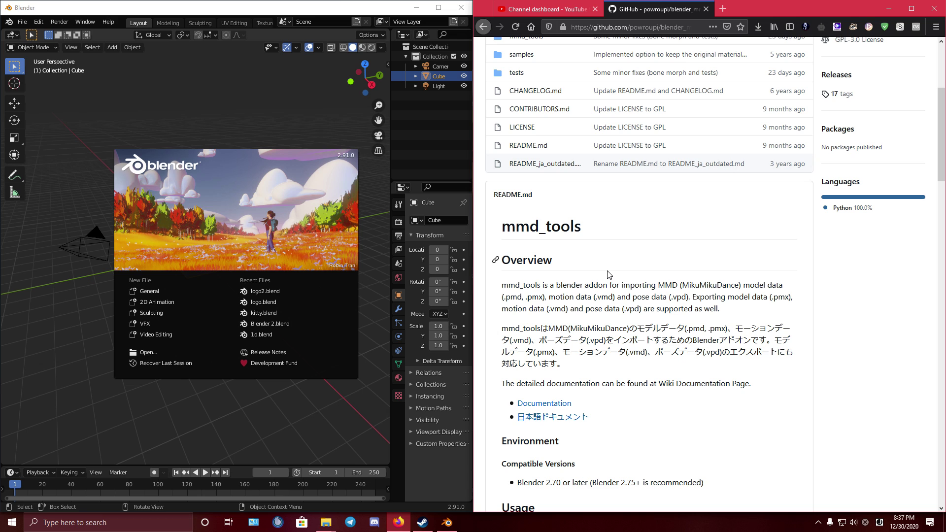
{"action": "scroll", "coordinate": [609, 275], "scroll_direction": "down", "scroll_amount": 5}
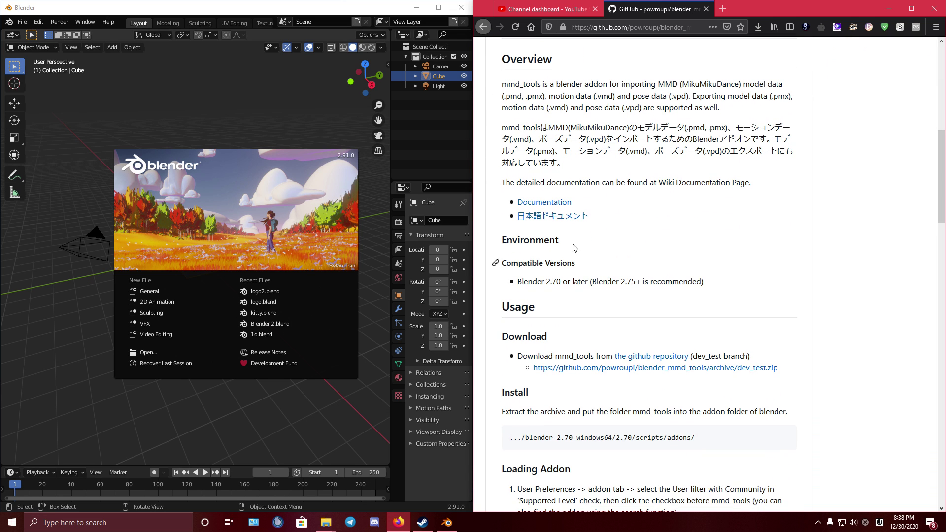
{"action": "scroll", "coordinate": [559, 223], "scroll_direction": "up", "scroll_amount": 4}
{"action": "scroll", "coordinate": [560, 223], "scroll_direction": "down", "scroll_amount": 4}
{"action": "scroll", "coordinate": [560, 222], "scroll_direction": "up", "scroll_amount": 5}
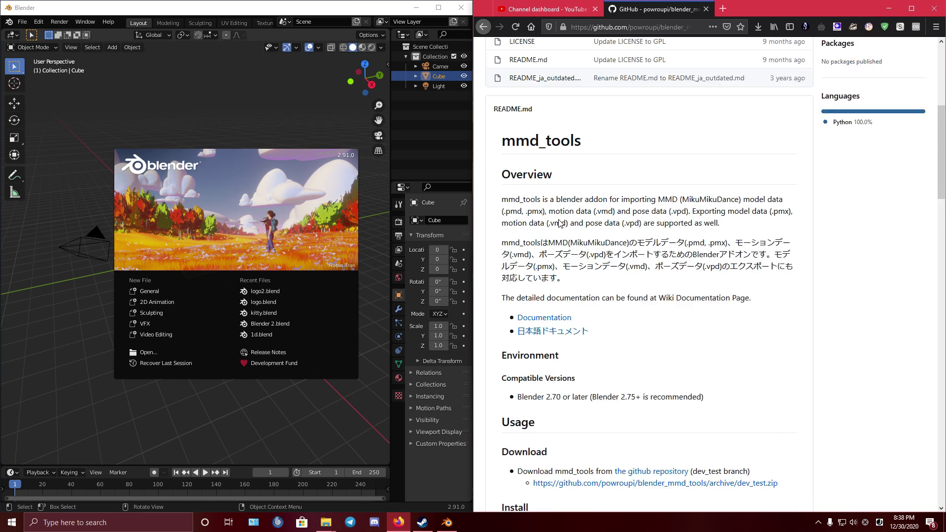
{"action": "scroll", "coordinate": [560, 226], "scroll_direction": "down", "scroll_amount": 4}
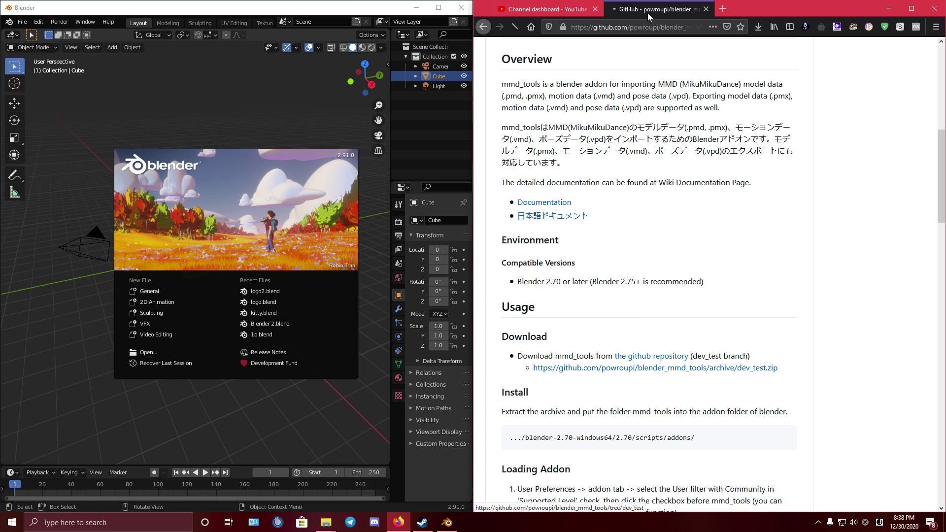
Step: Download the dev_test branch of the linked blender_mmd_tools repository as a ZIP and open the downloaded archive
{"action": "left_click", "coordinate": [652, 357]}
{"action": "scroll", "coordinate": [636, 229], "scroll_direction": "down", "scroll_amount": 4}
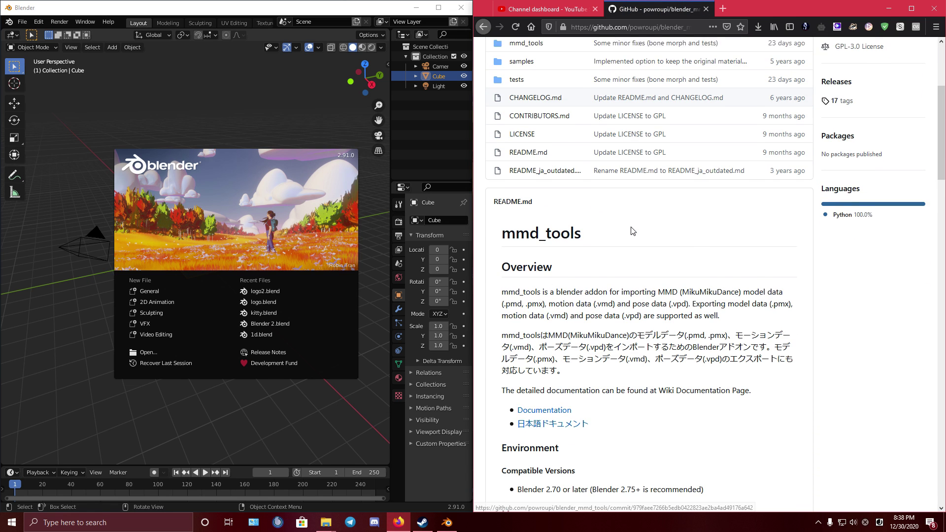
{"action": "scroll", "coordinate": [655, 174], "scroll_direction": "up", "scroll_amount": 4}
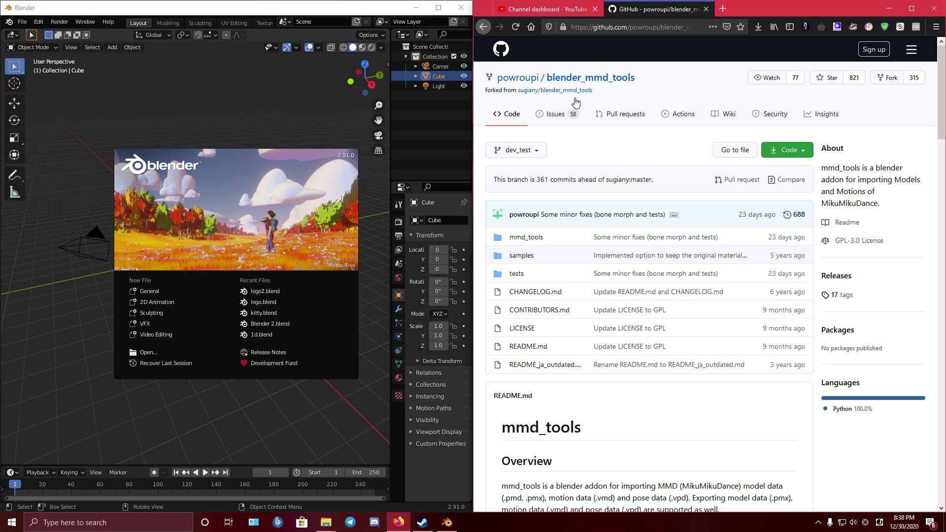
{"action": "left_click", "coordinate": [789, 151]}
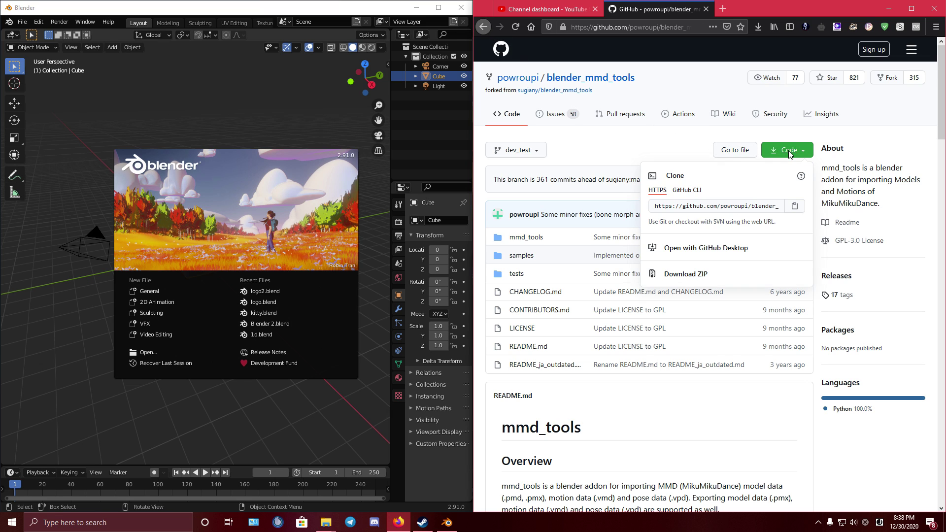
{"action": "left_click", "coordinate": [728, 275]}
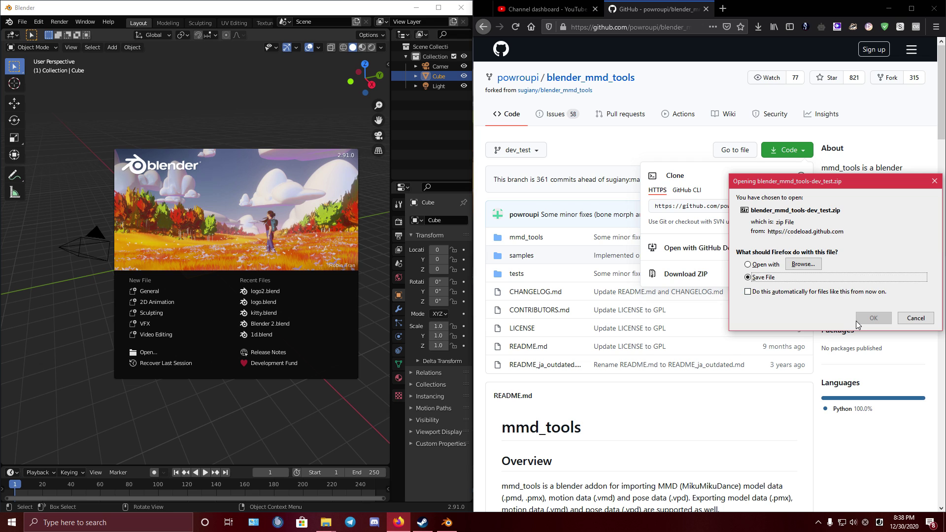
{"action": "left_click", "coordinate": [863, 318]}
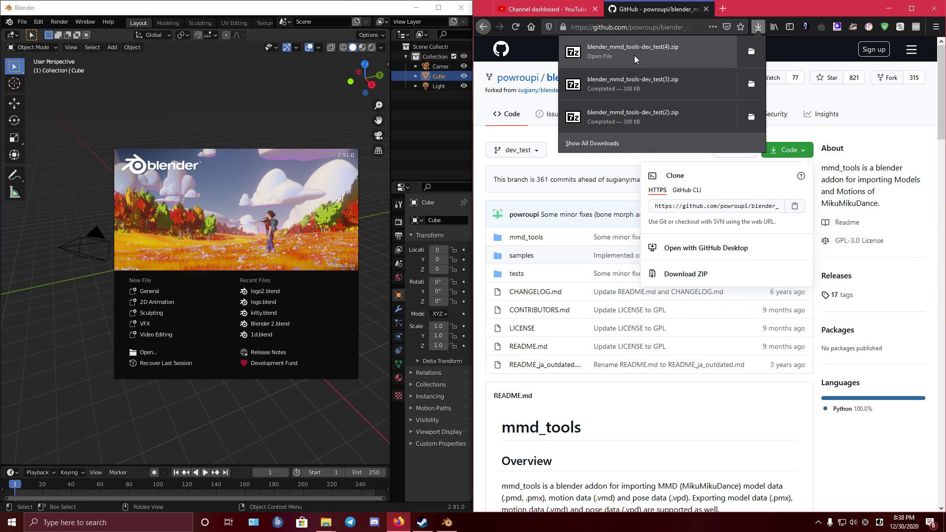
{"action": "left_click", "coordinate": [634, 54]}
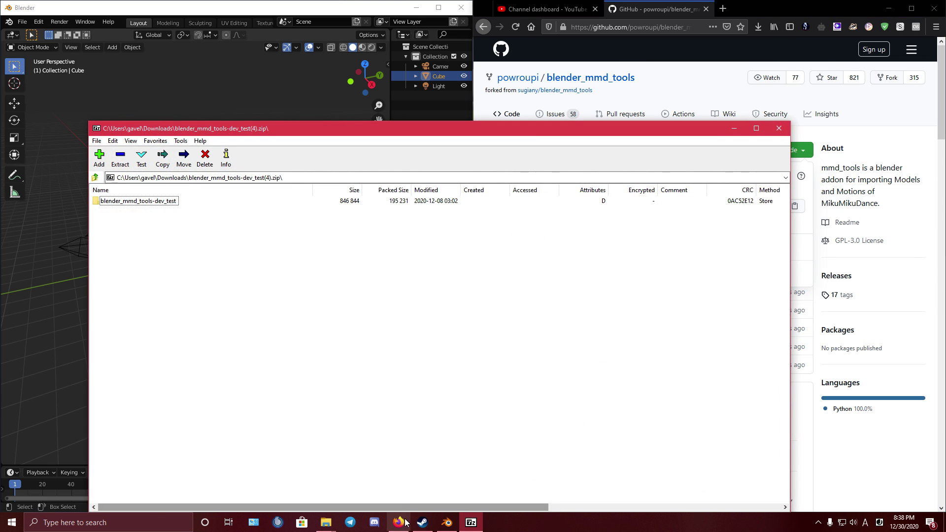
Step: In File Explorer, rename the Plugin folder inside Blender's installation folder to Plugins and open it
{"action": "left_click", "coordinate": [380, 481]}
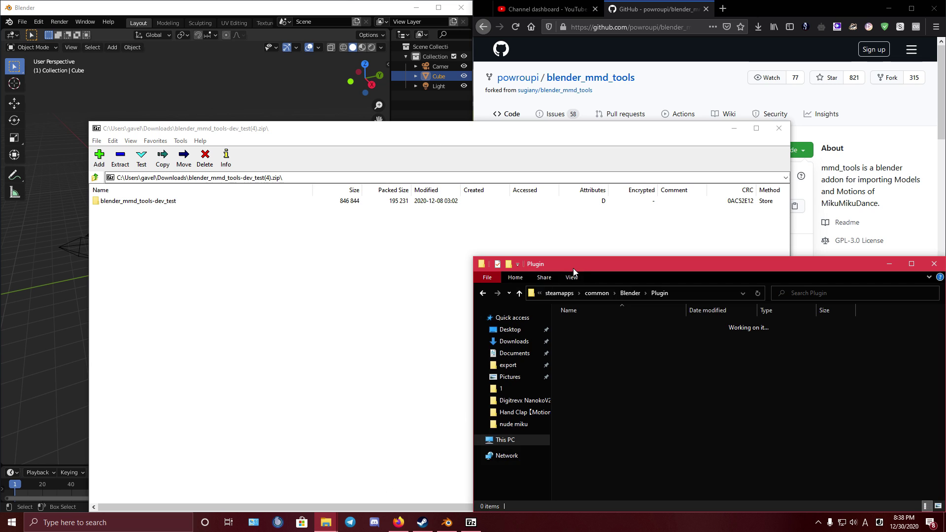
{"action": "left_click_drag", "start_coordinate": [573, 268], "coordinate": [607, 231]}
{"action": "left_click", "coordinate": [665, 256]}
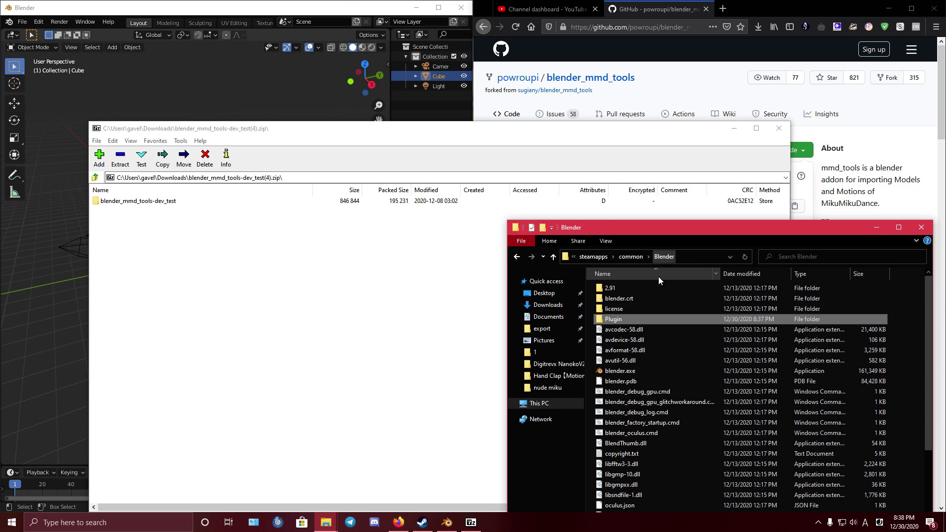
{"action": "double_click", "coordinate": [621, 318]}
{"action": "left_click", "coordinate": [518, 257]}
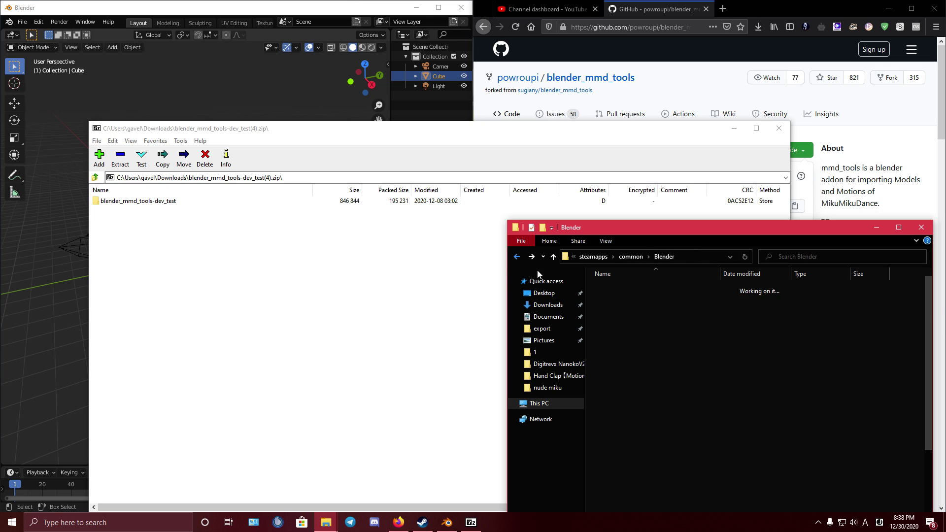
{"action": "left_click", "coordinate": [635, 318]}
{"action": "type", "text": "s"}
{"action": "key", "text": "Return"}
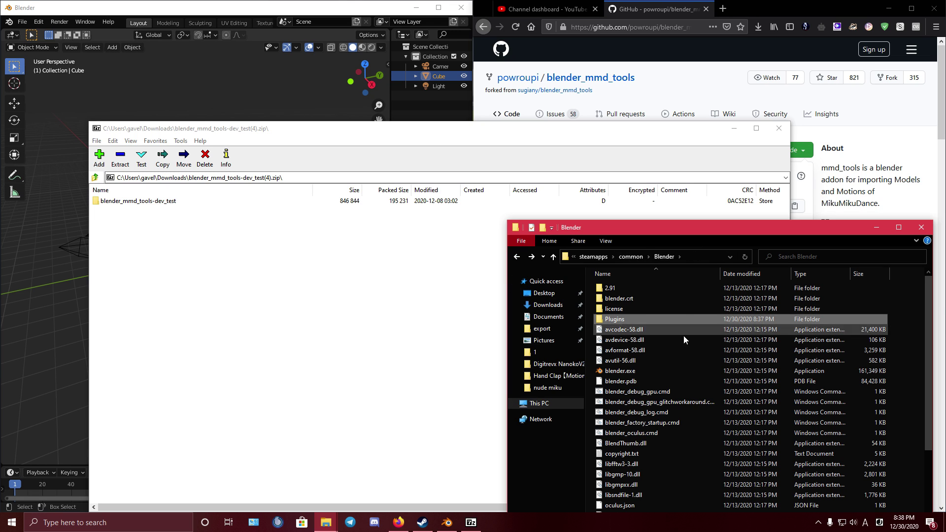
{"action": "double_click", "coordinate": [637, 319]}
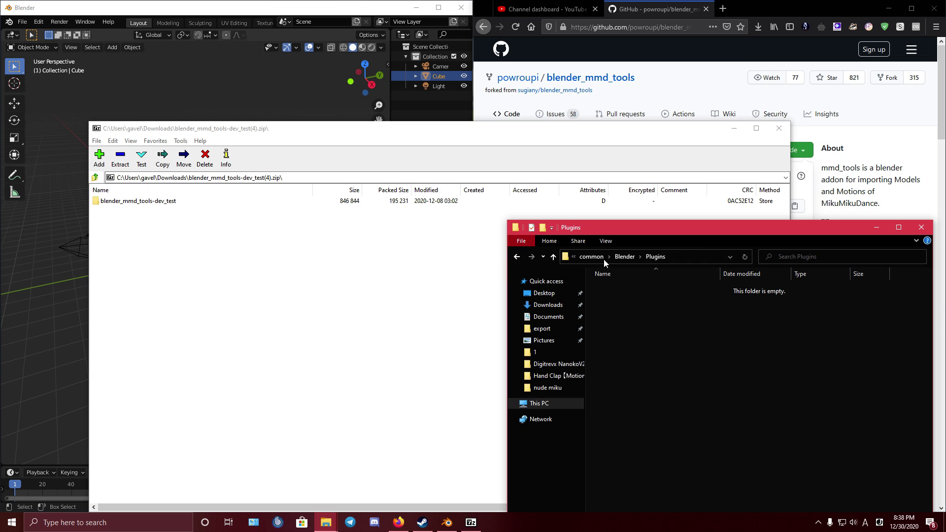
Step: Extract the mmd_tools folder from the archive's blender_mmd_tools-dev_test folder into Plugins and compress it as mmd_tools.zip
{"action": "double_click", "coordinate": [117, 201]}
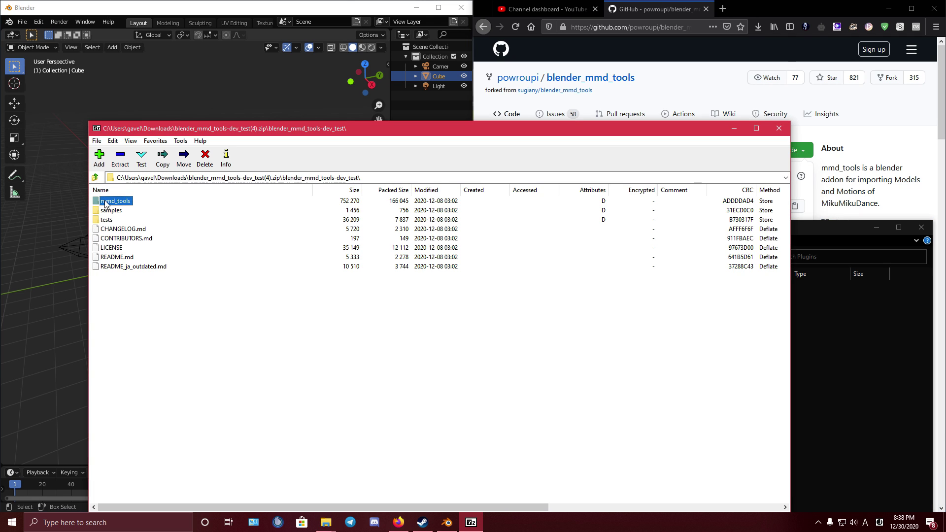
{"action": "left_click_drag", "start_coordinate": [853, 370], "coordinate": [854, 370]}
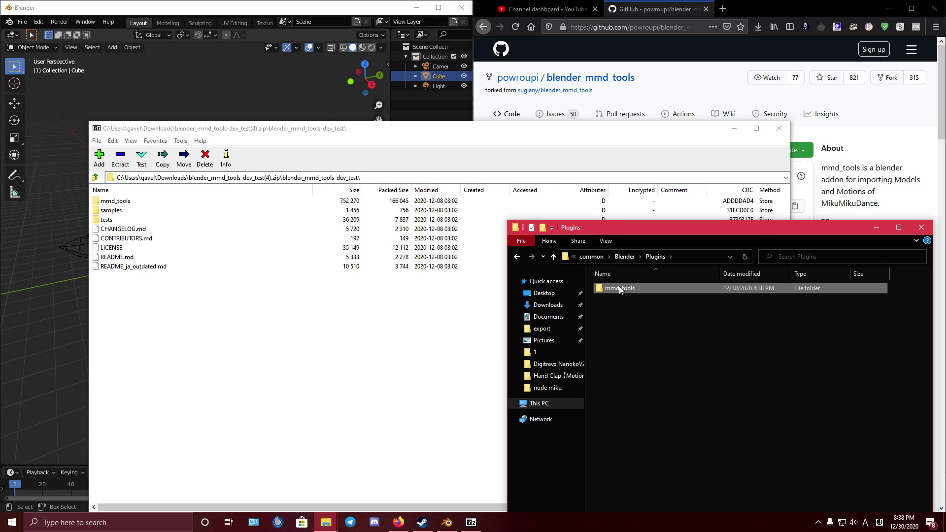
{"action": "right_click", "coordinate": [620, 289]}
{"action": "mouse_move", "coordinate": [667, 120]}
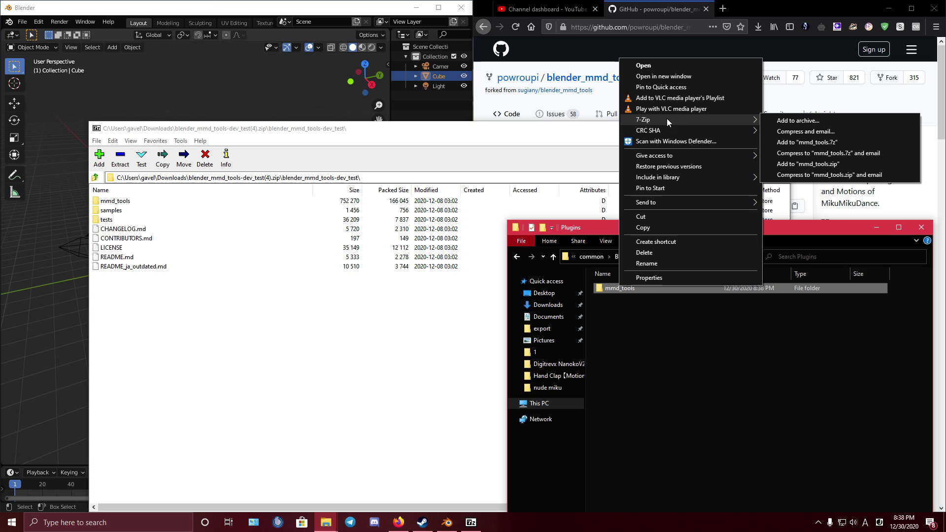
{"action": "left_click", "coordinate": [821, 164]}
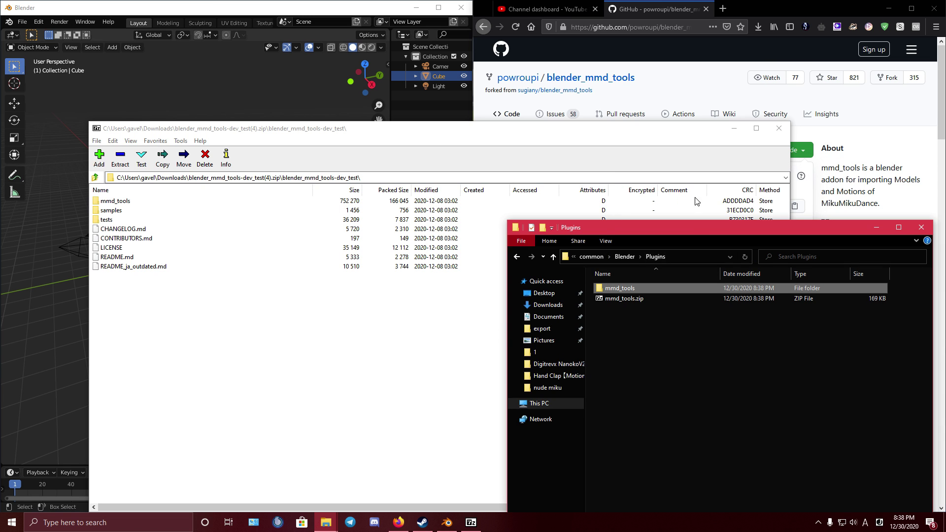
{"action": "left_click", "coordinate": [779, 131]}
{"action": "left_click_drag", "start_coordinate": [628, 232], "coordinate": [631, 222]}
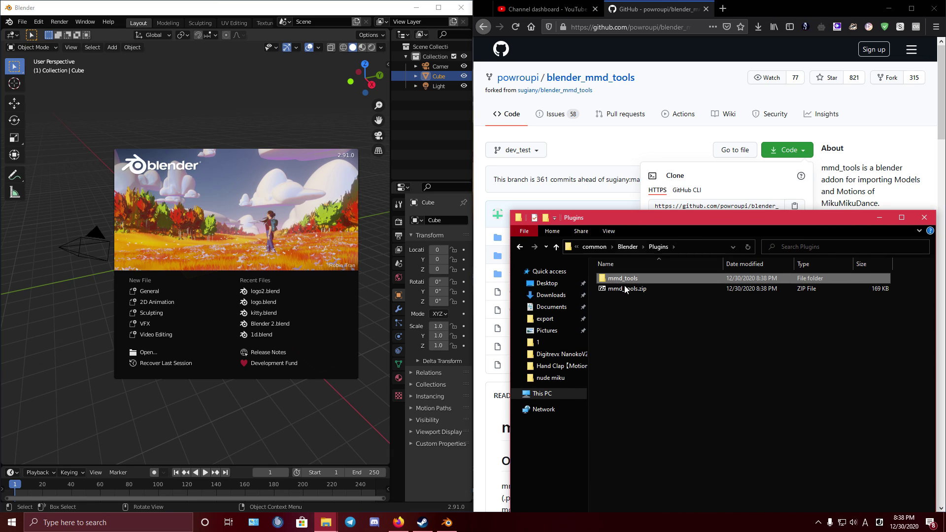
Step: Delete the uncompressed mmd_tools folder from the Plugins folder
{"action": "left_click", "coordinate": [625, 280]}
{"action": "left_click", "coordinate": [690, 285]}
{"action": "left_click", "coordinate": [686, 281]}
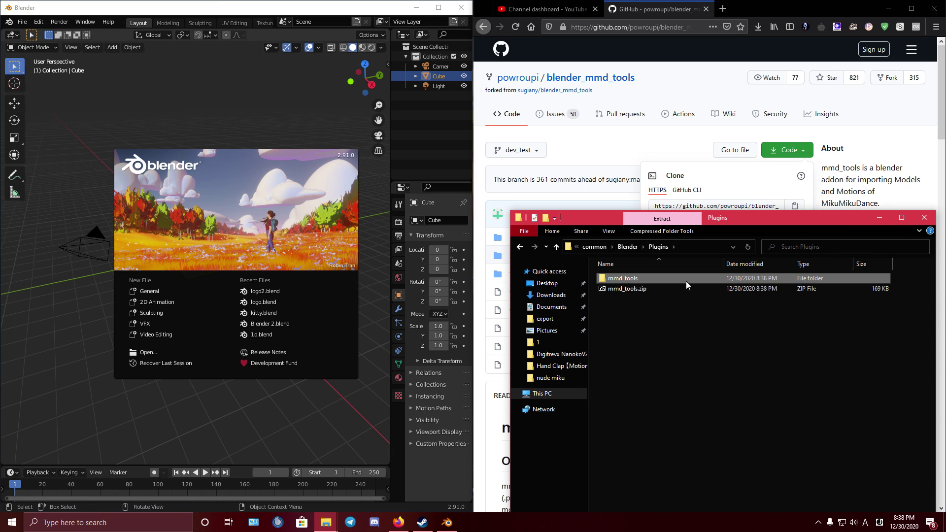
{"action": "key", "text": "Delete"}
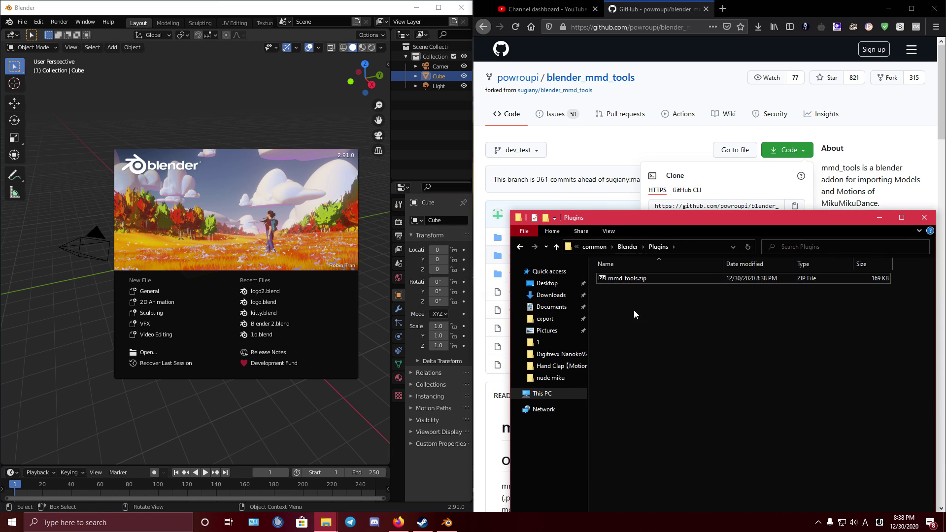
Step: Switch to Blender, dismiss the splash screen and open the add-on installation file browser from the Add-ons preferences
{"action": "left_click", "coordinate": [626, 280]}
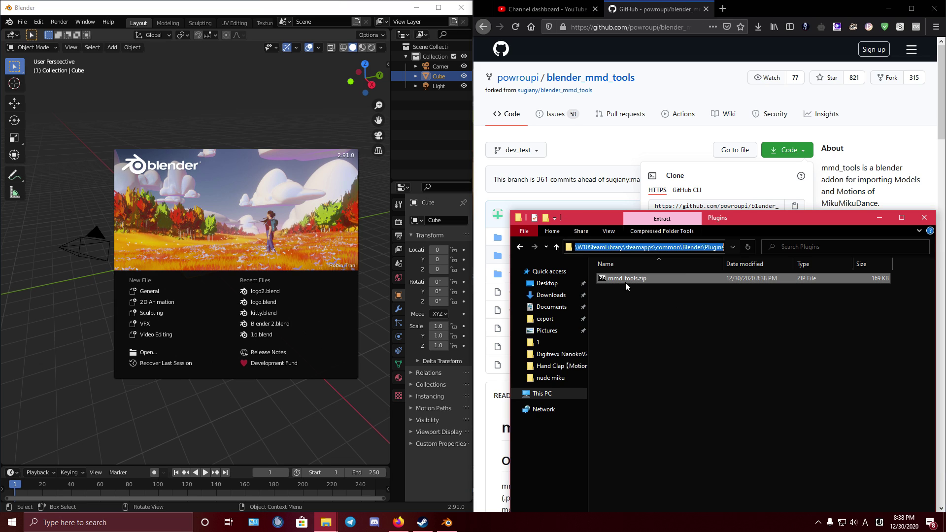
{"action": "left_click", "coordinate": [347, 143]}
{"action": "left_click", "coordinate": [20, 23]}
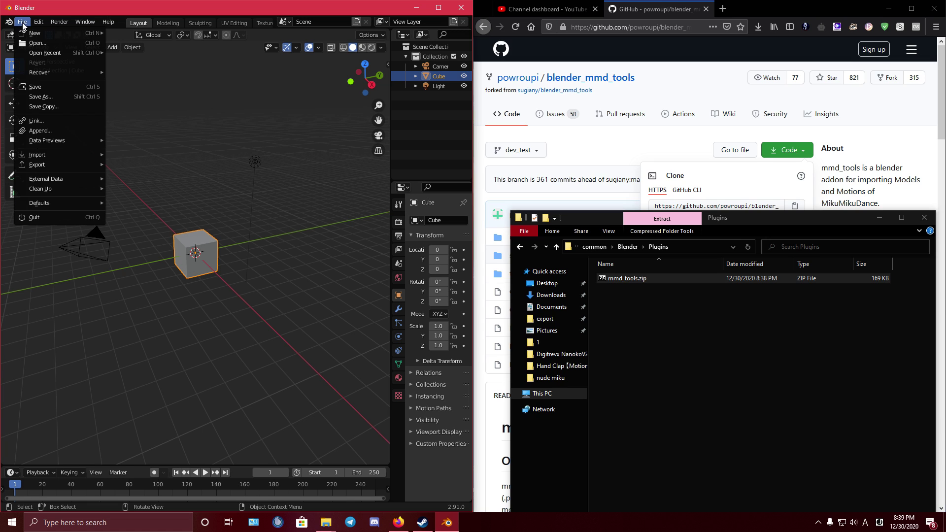
{"action": "left_click", "coordinate": [43, 23]}
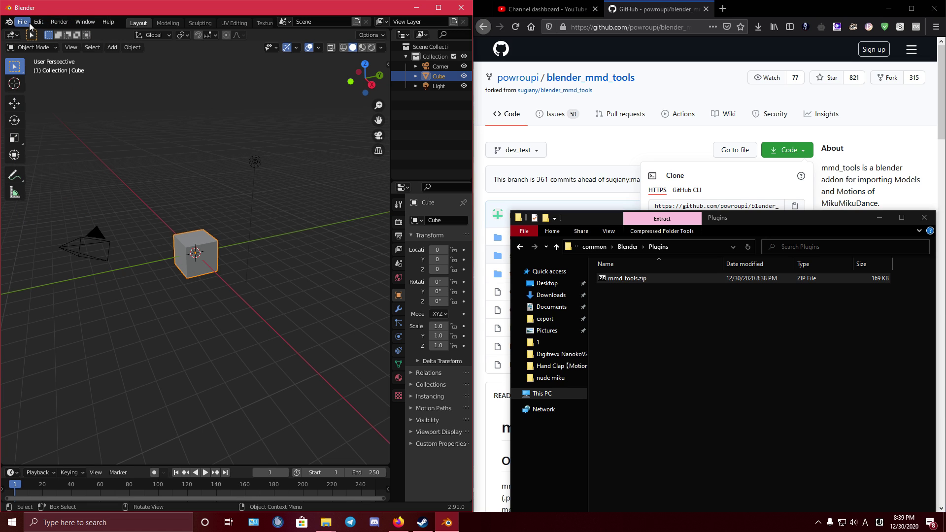
{"action": "left_click", "coordinate": [30, 24]}
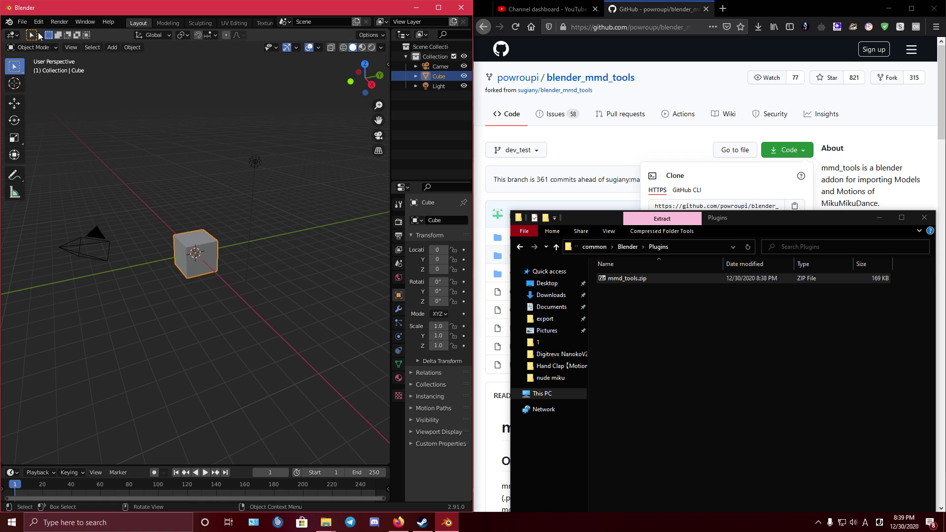
{"action": "left_click", "coordinate": [39, 23]}
{"action": "left_click", "coordinate": [59, 161]}
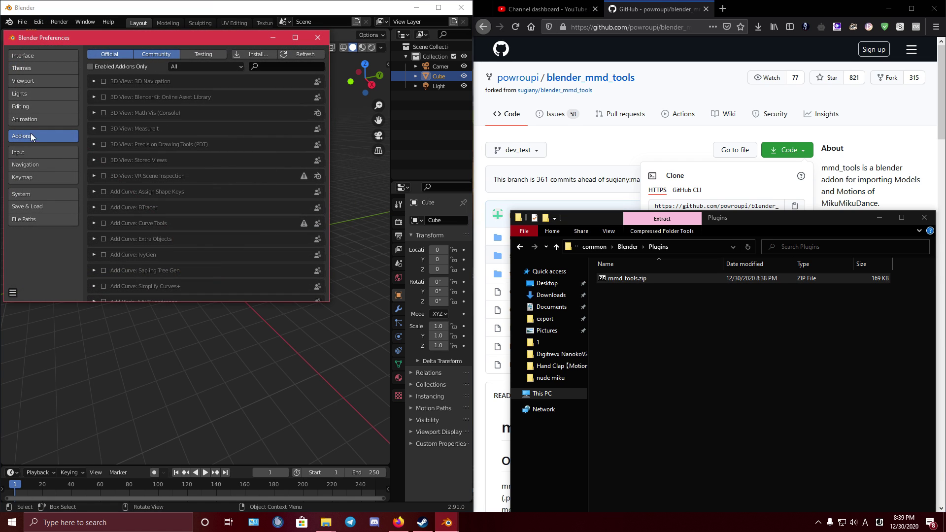
{"action": "left_click", "coordinate": [244, 52]}
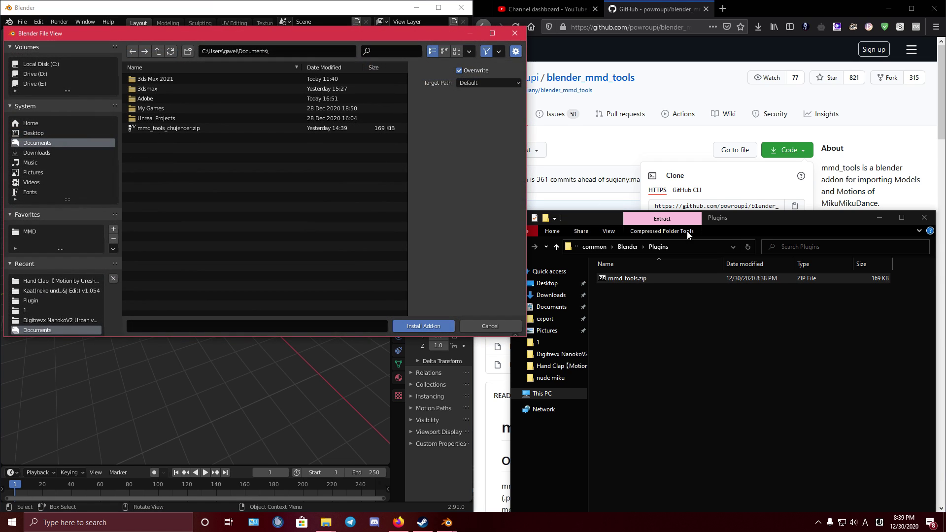
Step: Copy the Plugins folder path into the file browser and install the mmd_tools.zip add-on from there
{"action": "left_click", "coordinate": [715, 247]}
{"action": "left_click", "coordinate": [288, 52]}
{"action": "key", "text": "ctrl+v"}
{"action": "key", "text": "Return"}
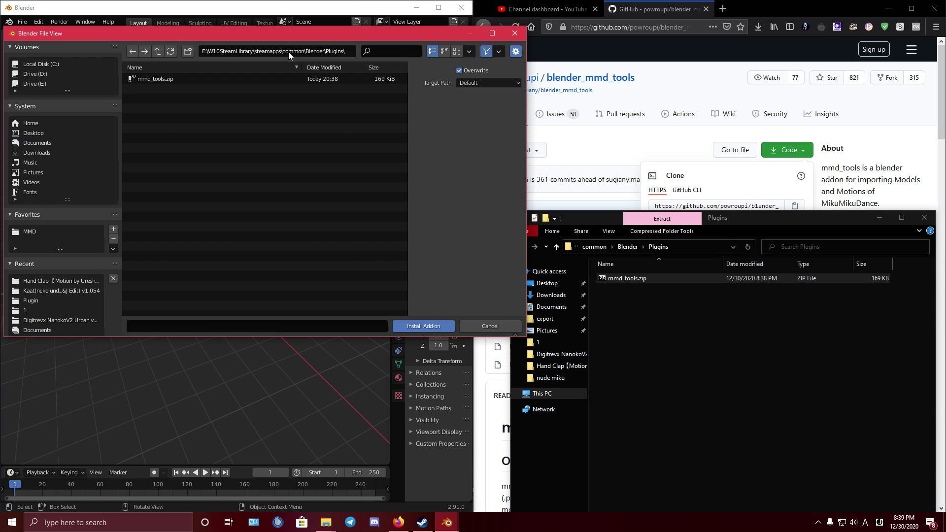
{"action": "double_click", "coordinate": [155, 79]}
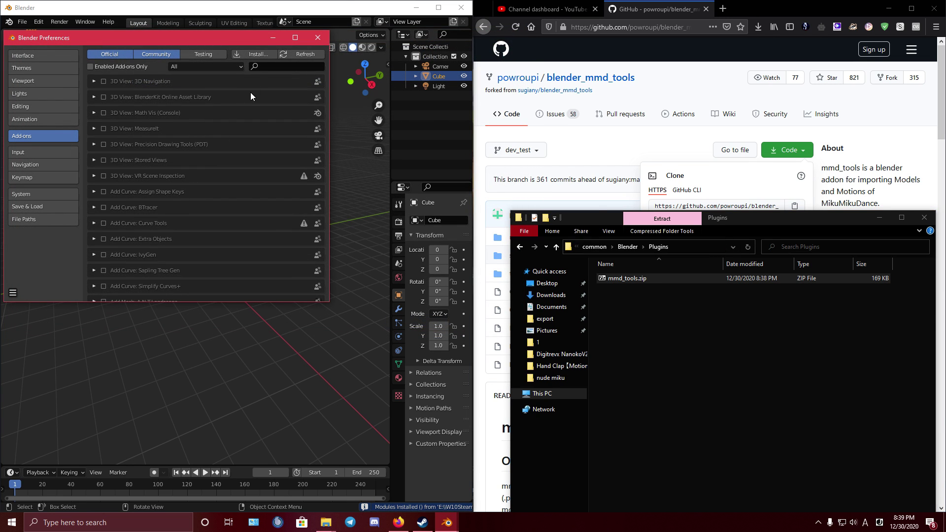
Step: Search the add-ons for "mmd", enable Object: mmd_tools, expand its details and close the preferences
{"action": "left_click", "coordinate": [271, 68]}
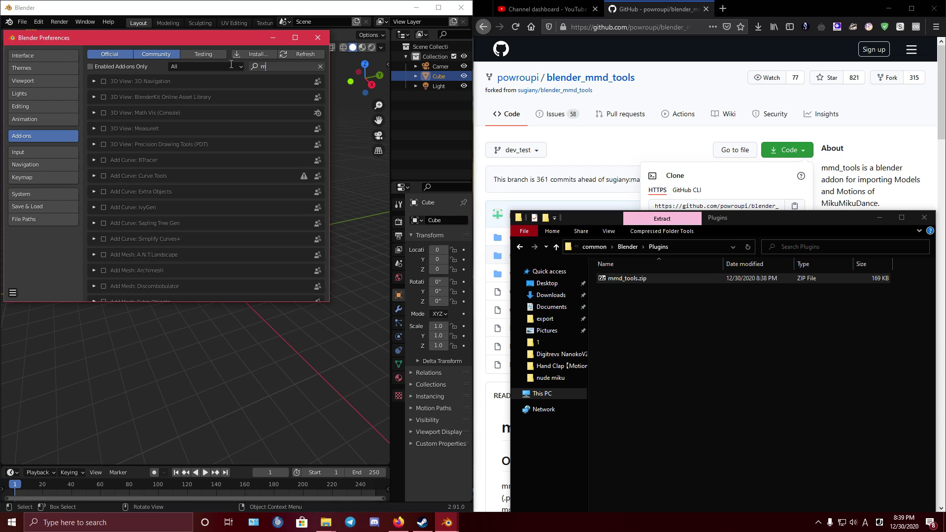
{"action": "type", "text": "mmd"}
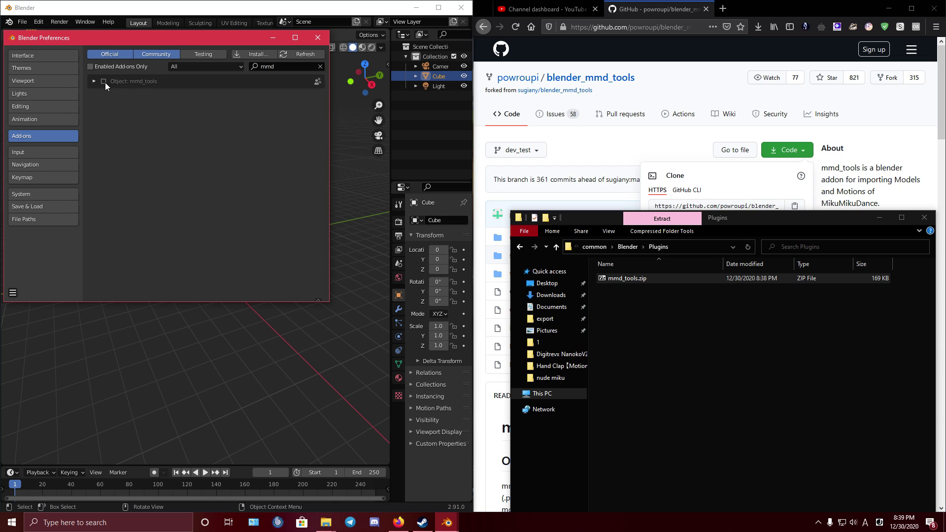
{"action": "left_click", "coordinate": [104, 82]}
{"action": "left_click", "coordinate": [94, 81]}
{"action": "left_click", "coordinate": [316, 37]}
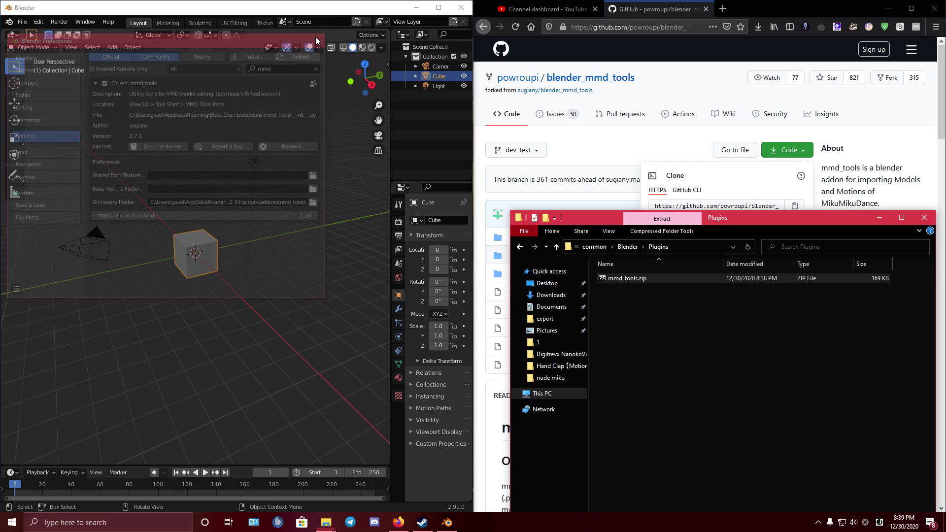
Step: Enlarge the Blender window and show the 3D viewport's sidebar
{"action": "left_click_drag", "start_coordinate": [391, 9], "coordinate": [717, 11]}
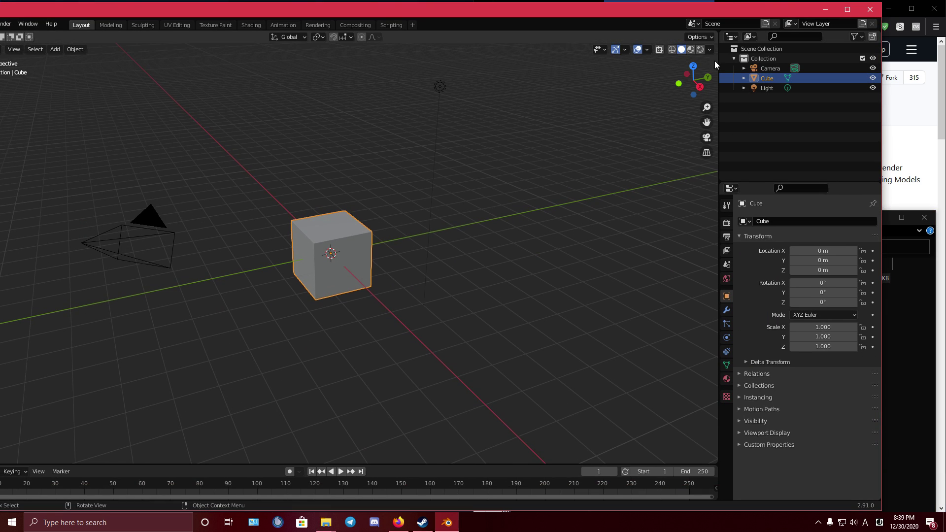
{"action": "left_click", "coordinate": [716, 64]}
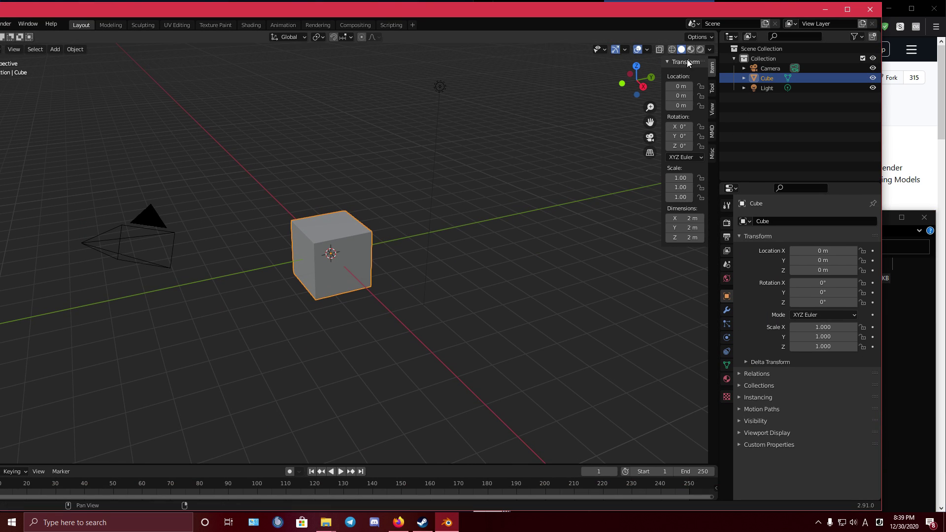
Step: Widen the sidebar and import the Kaat(neko underwear) (J&J Edit) v1.054 MMD model from the MMD Characters folder
{"action": "left_click_drag", "start_coordinate": [663, 72], "coordinate": [551, 73]}
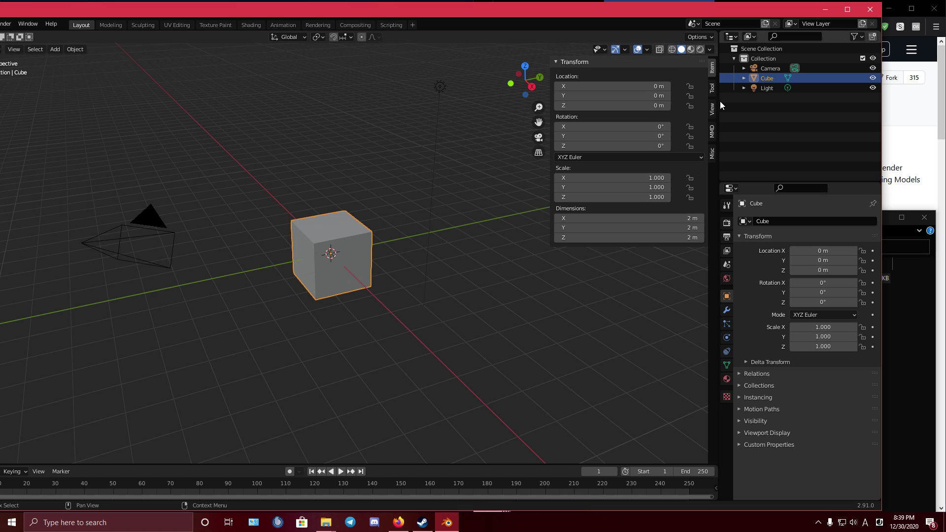
{"action": "left_click", "coordinate": [712, 131]}
{"action": "left_click", "coordinate": [578, 121]}
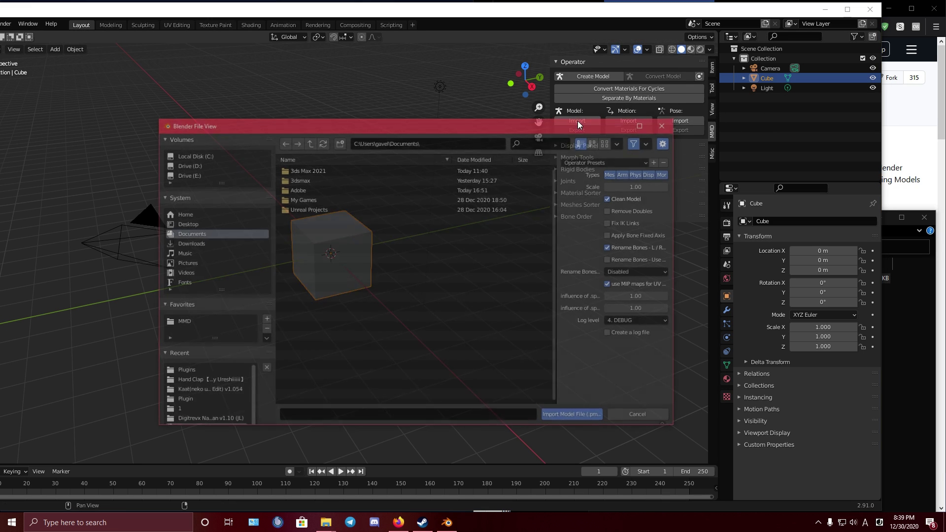
{"action": "left_click", "coordinate": [184, 321]}
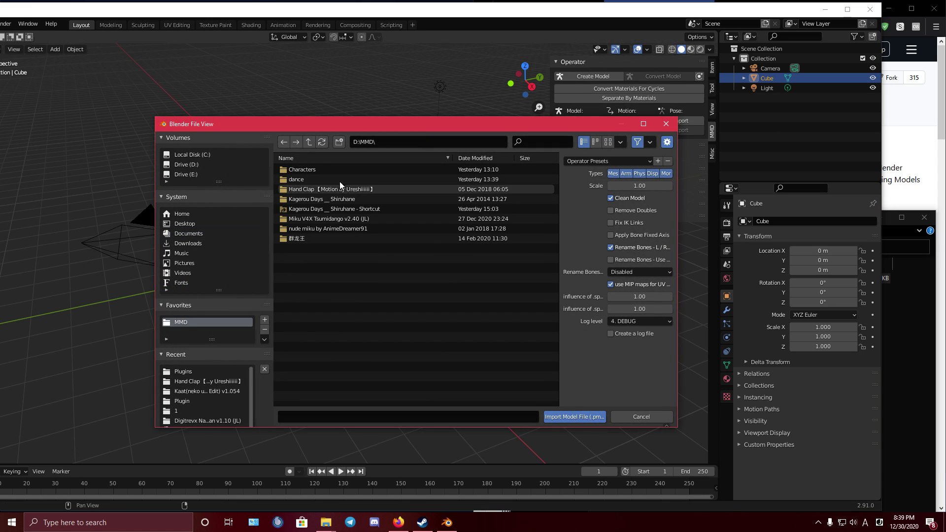
{"action": "double_click", "coordinate": [328, 171]}
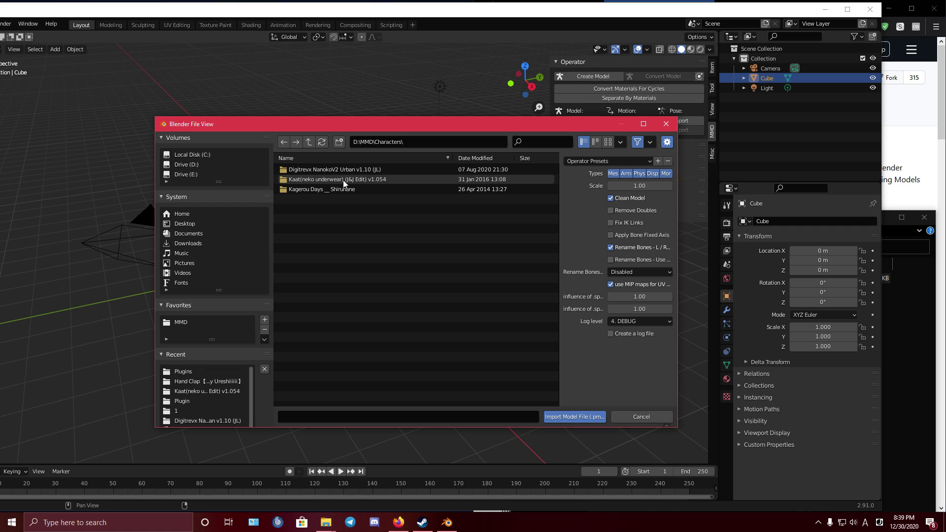
{"action": "double_click", "coordinate": [343, 180]}
{"action": "double_click", "coordinate": [327, 209]}
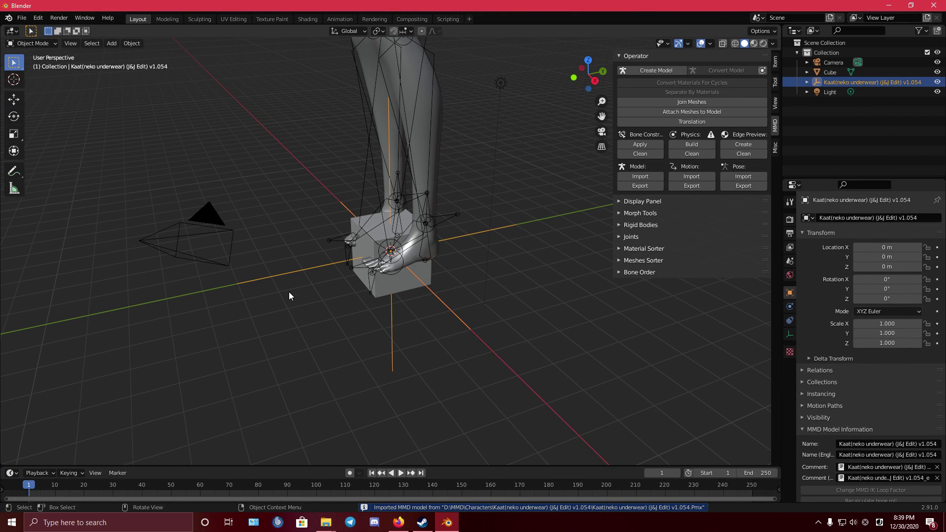
Step: Delete the default cube and switch the viewport to Material Preview shading with the whole character in view
{"action": "left_click", "coordinate": [369, 284]}
{"action": "left_click", "coordinate": [380, 285]}
{"action": "key", "text": "Delete"}
{"action": "middle_click_drag", "start_coordinate": [379, 283], "coordinate": [388, 247]}
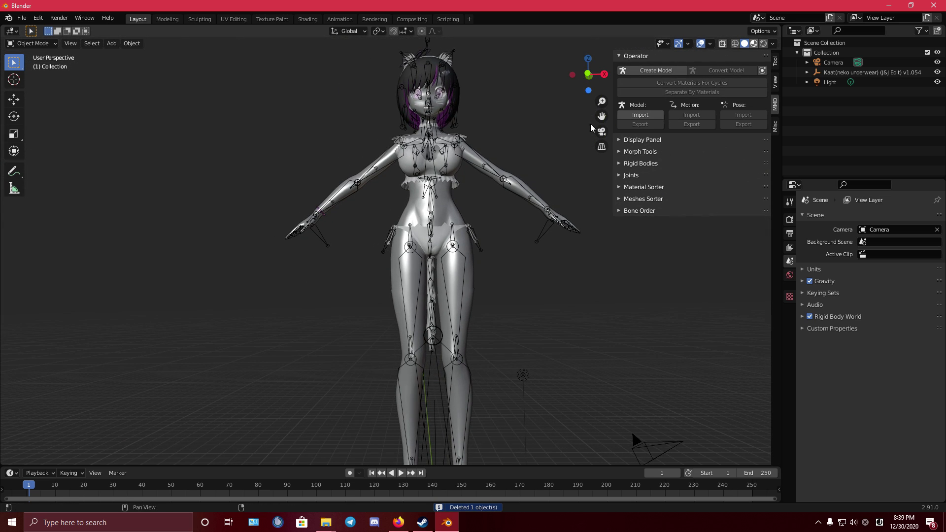
{"action": "key", "text": "z"}
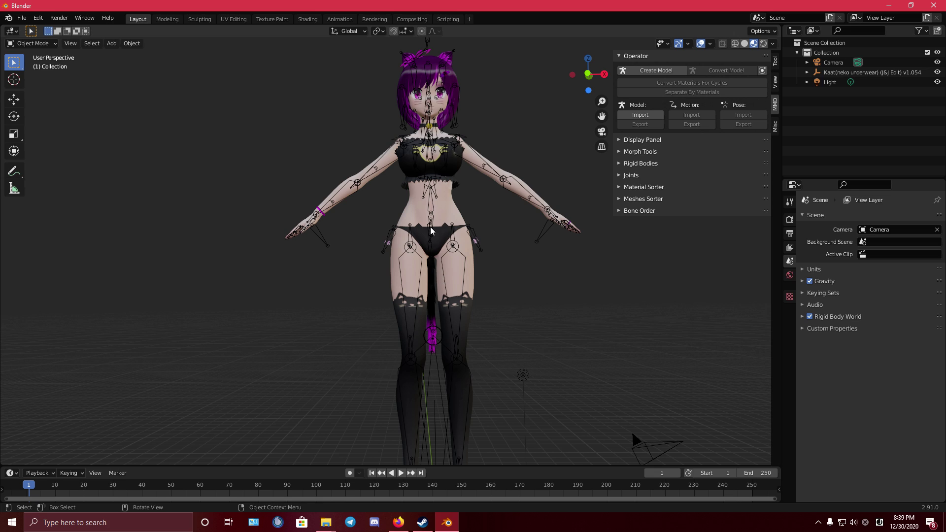
Step: Select the imported Kaat model root and hide its armature through the MMD Display options
{"action": "left_click", "coordinate": [775, 126]}
{"action": "left_click", "coordinate": [834, 72]}
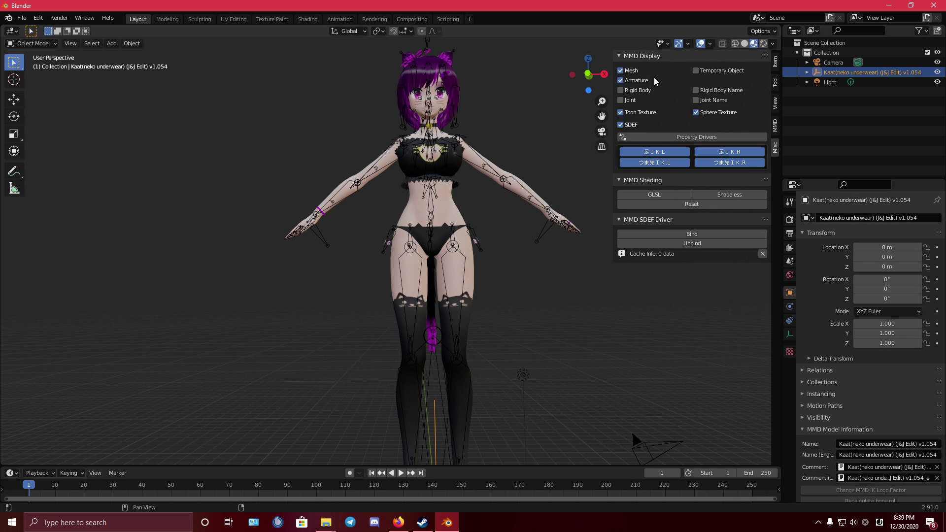
{"action": "left_click", "coordinate": [635, 80]}
{"action": "middle_click_drag", "start_coordinate": [404, 197], "coordinate": [382, 176]}
{"action": "scroll", "coordinate": [410, 178], "scroll_direction": "down", "scroll_amount": 1}
Step: Import Motion.vmd from the Hand Clap folder in MMD as the model's motion
{"action": "left_click", "coordinate": [776, 127]}
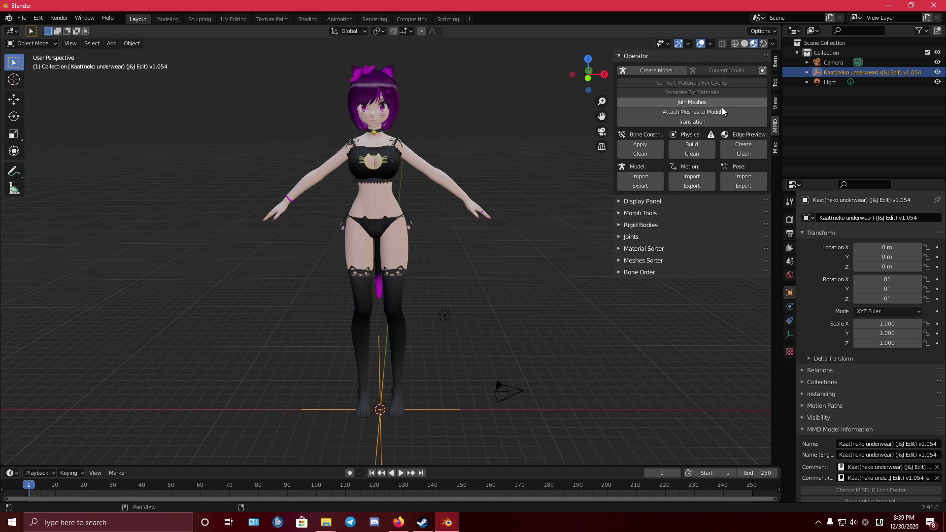
{"action": "left_click", "coordinate": [691, 178]}
{"action": "left_click", "coordinate": [246, 316]}
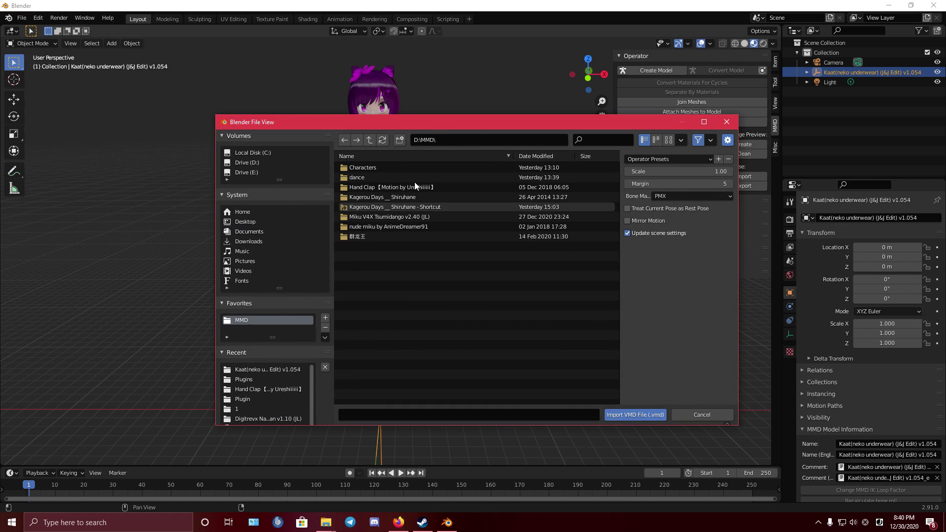
{"action": "double_click", "coordinate": [375, 179]}
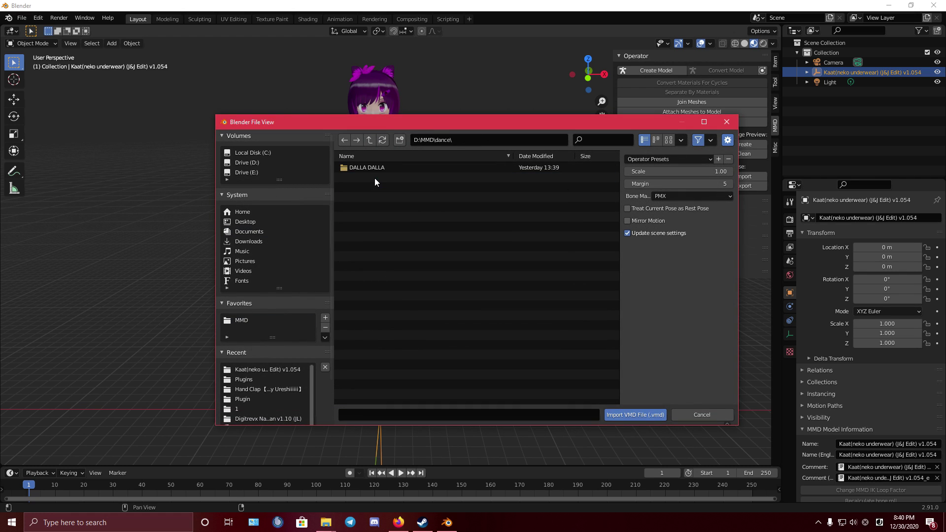
{"action": "left_click", "coordinate": [369, 141]}
{"action": "double_click", "coordinate": [371, 187]}
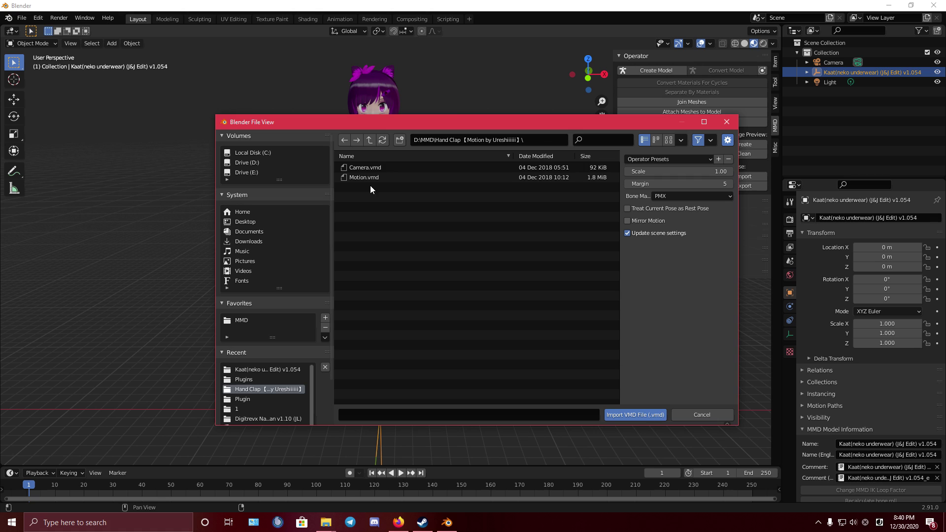
{"action": "double_click", "coordinate": [366, 176]}
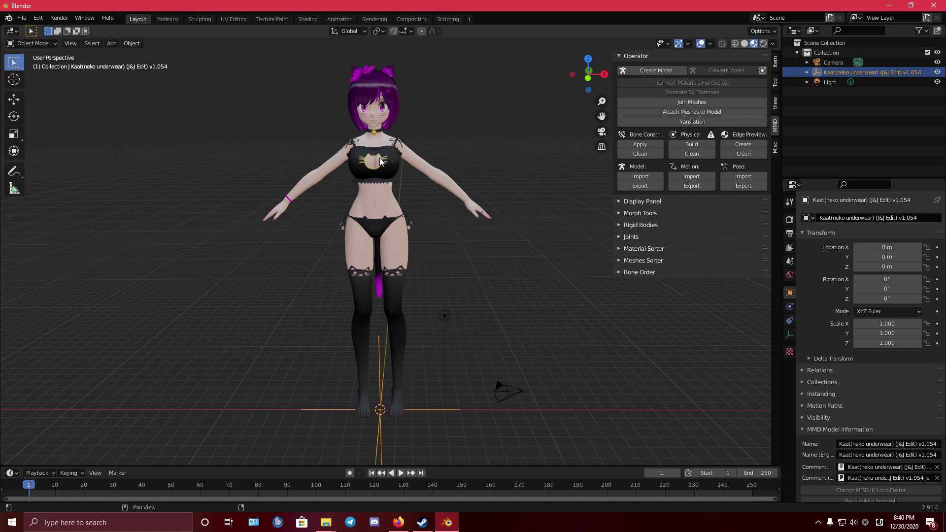
Step: Play back the imported dance motion on the model, then cancel playback to return to the start frame
{"action": "middle_click_drag", "start_coordinate": [477, 245], "coordinate": [411, 222]}
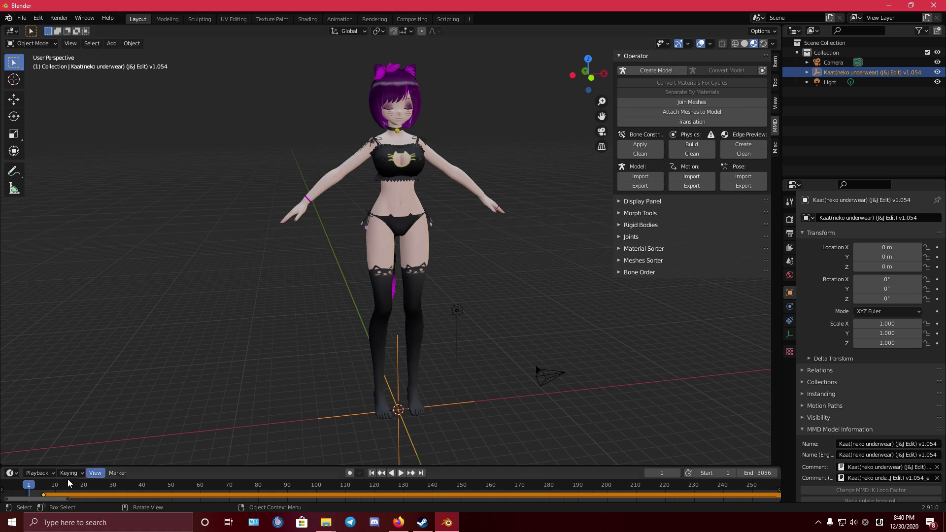
{"action": "key", "text": "space"}
{"action": "left_click_drag", "start_coordinate": [172, 487], "coordinate": [471, 479]}
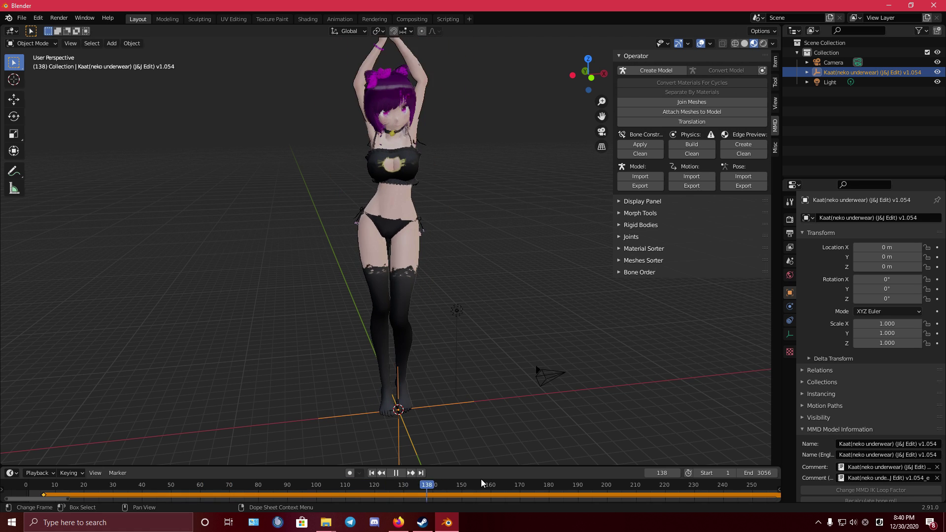
{"action": "key", "text": "Escape"}
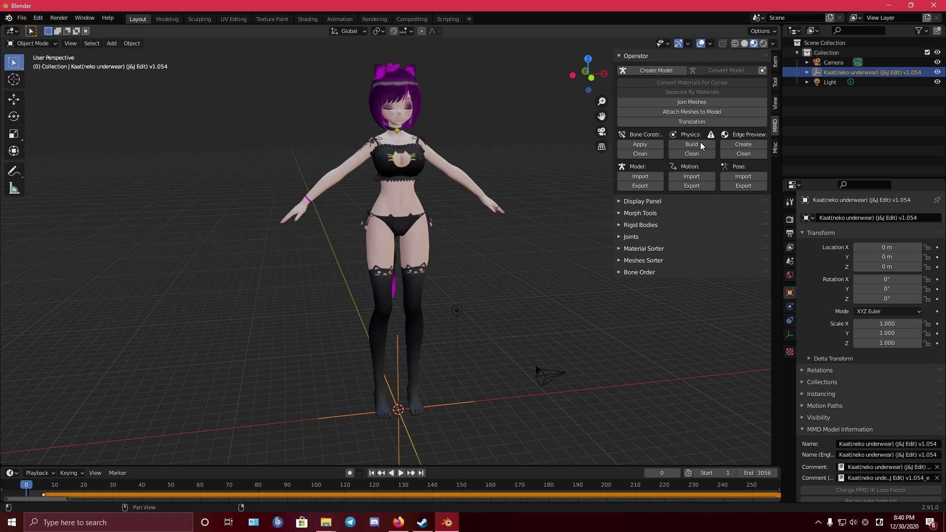
Step: Select the scene camera and import Camera.vmd from the Hand Clap folder as its motion
{"action": "left_click", "coordinate": [834, 62]}
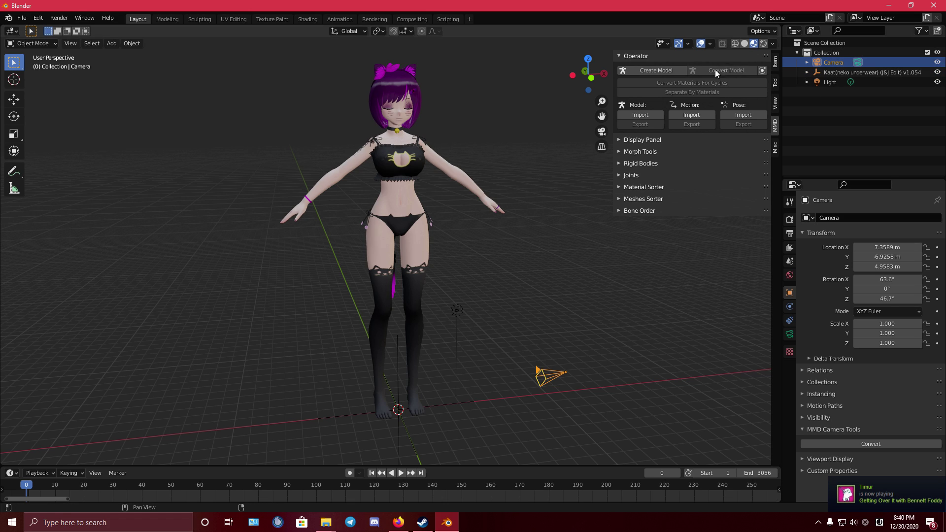
{"action": "left_click", "coordinate": [695, 119]}
{"action": "left_click", "coordinate": [360, 168]}
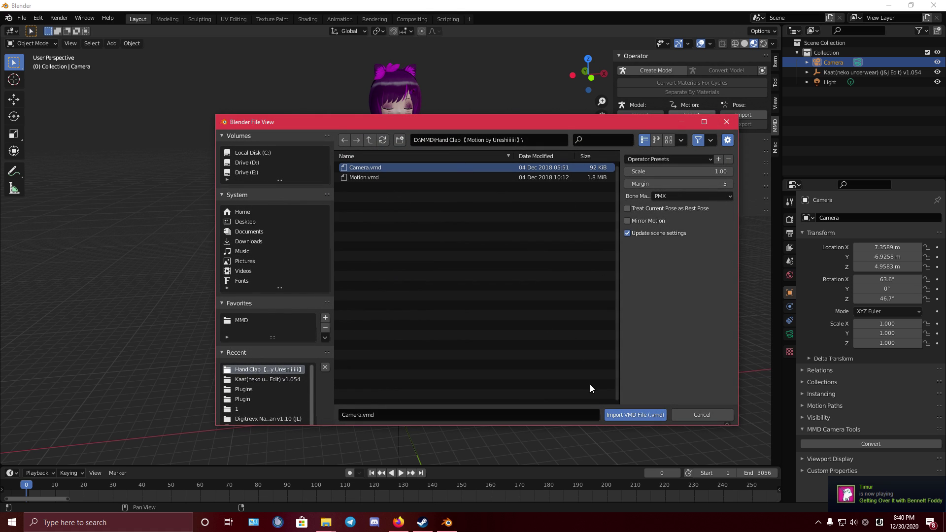
{"action": "left_click", "coordinate": [614, 416]}
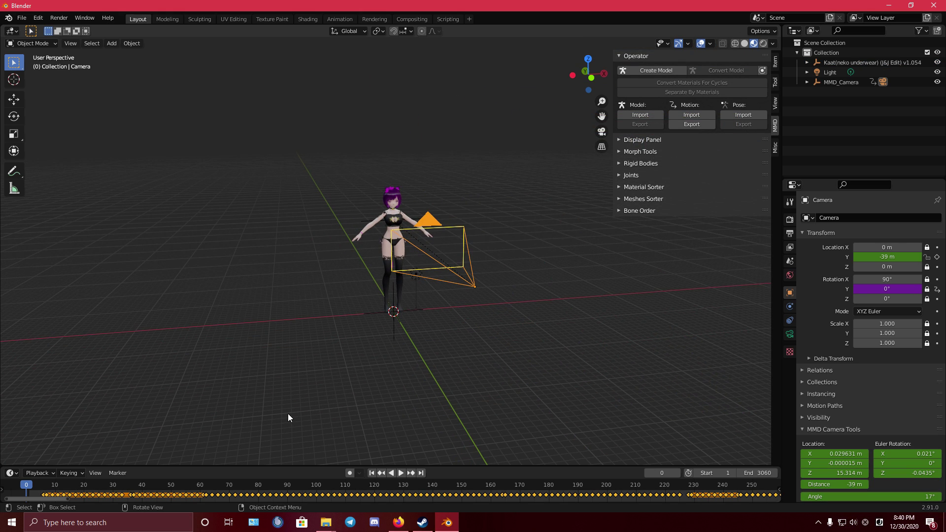
Step: Briefly play the animation with the imported camera motion, cancel playback and view the model closer
{"action": "key", "text": "space"}
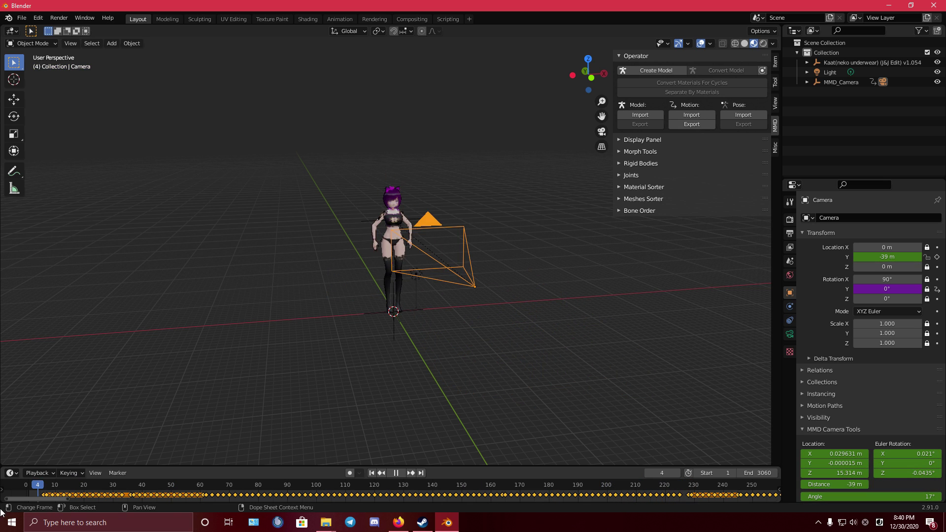
{"action": "key", "text": "Escape"}
{"action": "scroll", "coordinate": [365, 238], "scroll_direction": "up", "scroll_amount": 4}
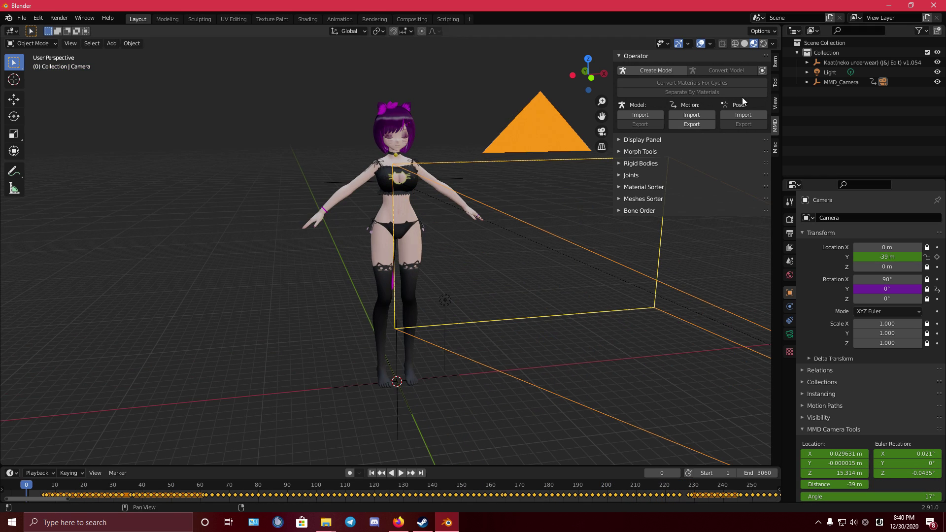
Step: Select the Kaat model root again and build its MMD physics
{"action": "left_click", "coordinate": [774, 104]}
{"action": "left_click", "coordinate": [776, 125]}
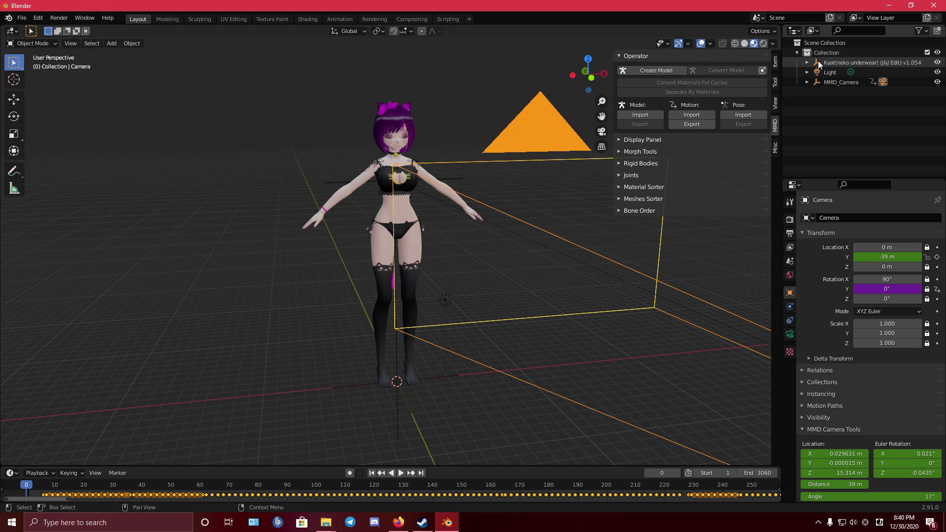
{"action": "left_click", "coordinate": [834, 62]}
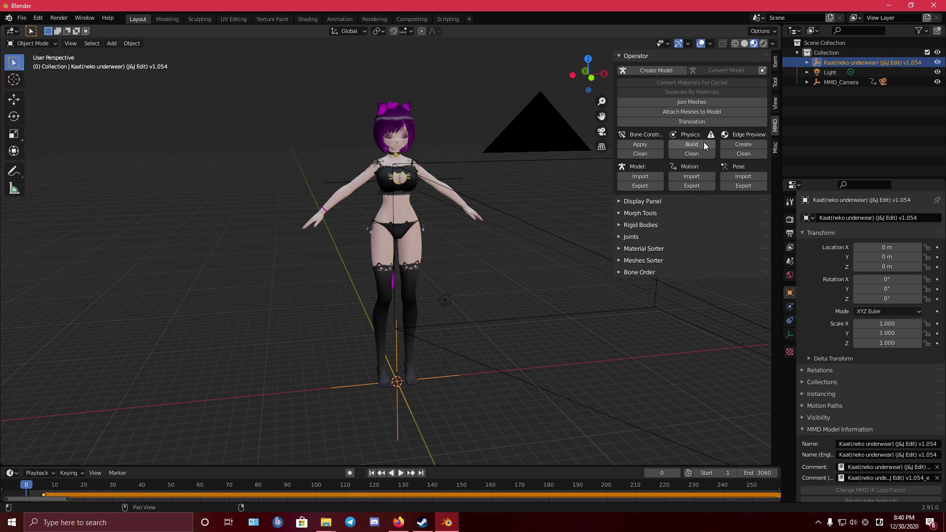
{"action": "left_click", "coordinate": [428, 233]}
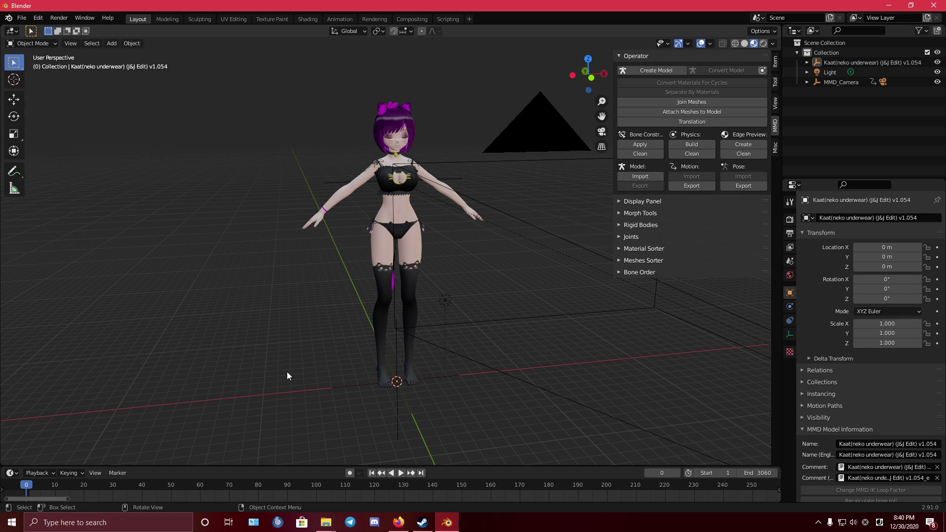
Step: Play the dance with physics, inspect the hair and clothing up close, and pause at frame 152
{"action": "left_click", "coordinate": [402, 474]}
{"action": "scroll", "coordinate": [402, 189], "scroll_direction": "up", "scroll_amount": 3}
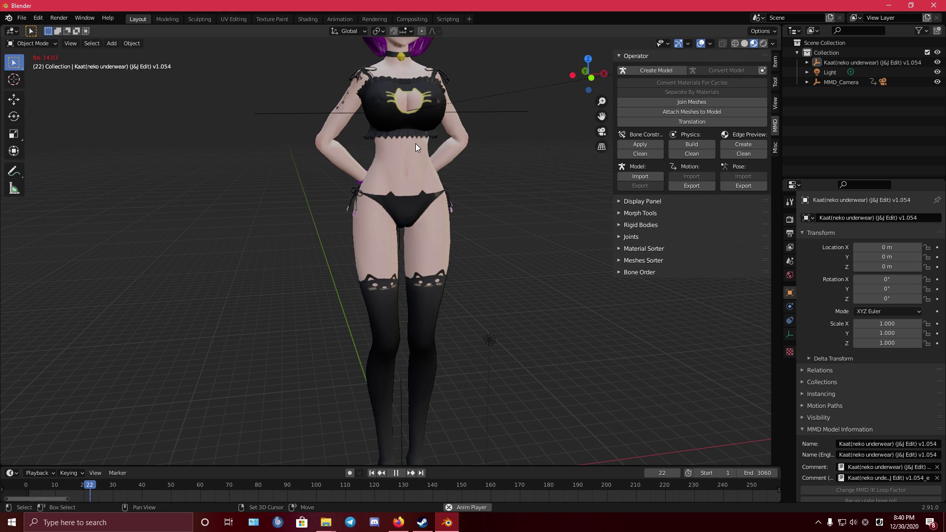
{"action": "middle_click_drag", "start_coordinate": [415, 143], "coordinate": [424, 190], "text": "shift"}
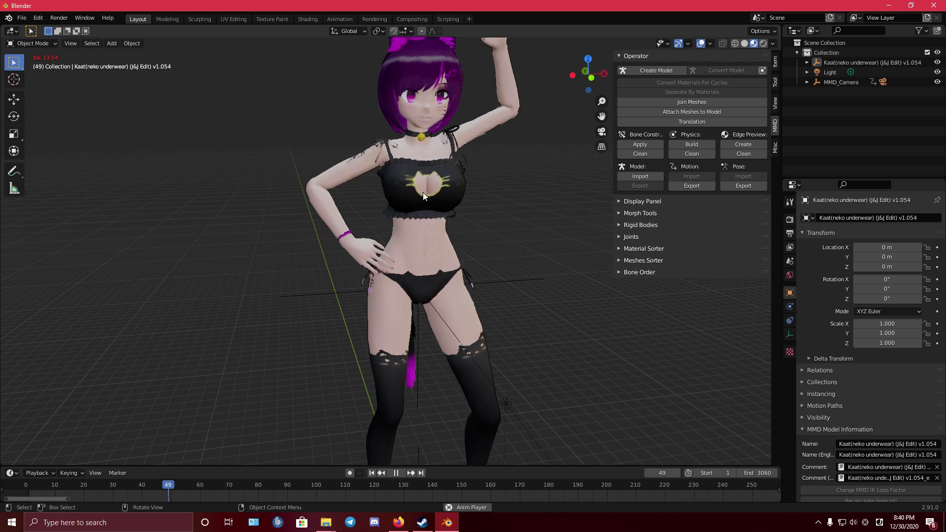
{"action": "middle_click_drag", "start_coordinate": [436, 194], "coordinate": [380, 224]}
{"action": "left_click", "coordinate": [396, 473]}
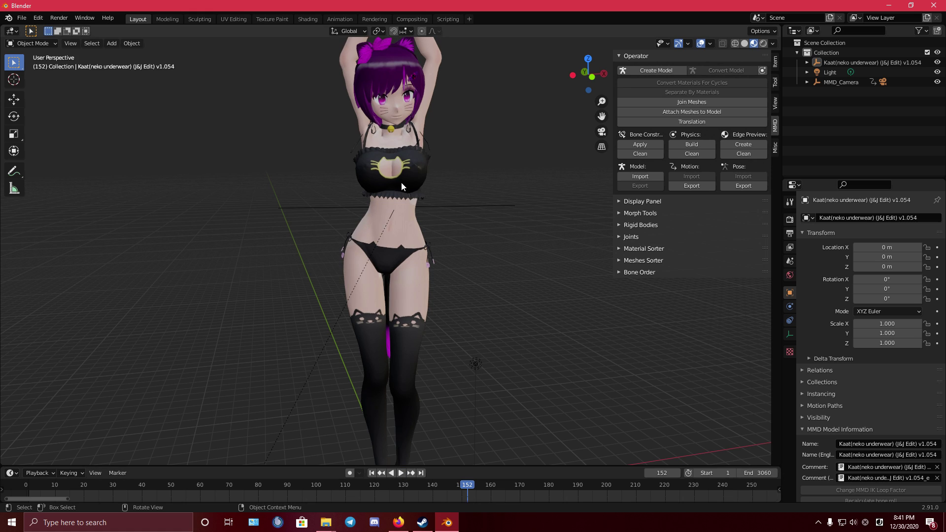
Step: Move the light in front of the character at head height, to about X 0.57 m, Y -6.04 m, Z 19.06 m
{"action": "scroll", "coordinate": [409, 259], "scroll_direction": "down", "scroll_amount": 3}
{"action": "scroll", "coordinate": [410, 259], "scroll_direction": "down", "scroll_amount": 2}
{"action": "middle_click_drag", "start_coordinate": [414, 255], "coordinate": [392, 237]}
{"action": "left_click", "coordinate": [388, 413]}
{"action": "left_click", "coordinate": [431, 345]}
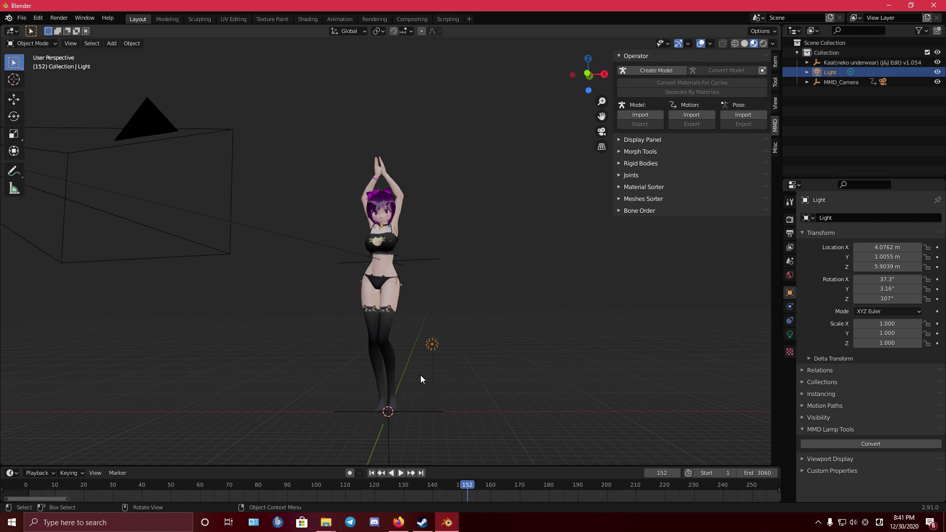
{"action": "left_click", "coordinate": [13, 99]}
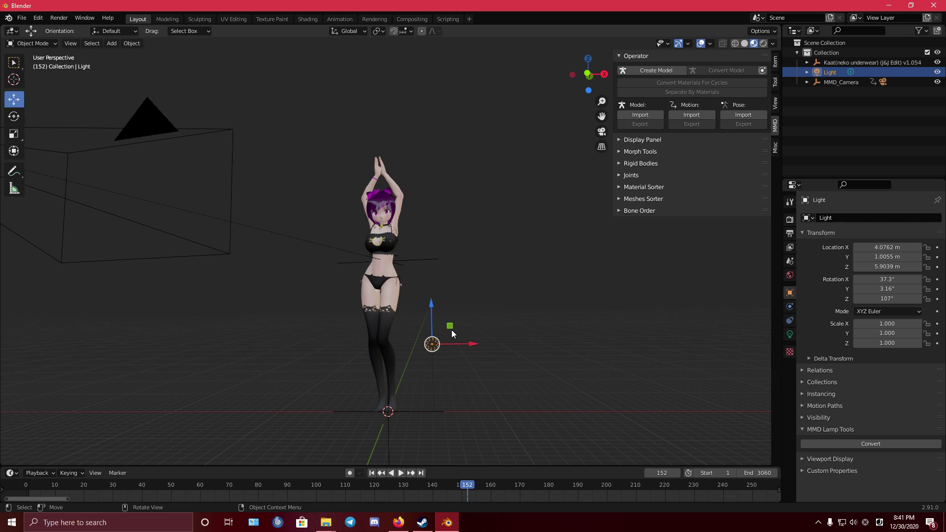
{"action": "left_click_drag", "start_coordinate": [452, 331], "coordinate": [420, 212]}
{"action": "middle_click_drag", "start_coordinate": [411, 198], "coordinate": [369, 239]}
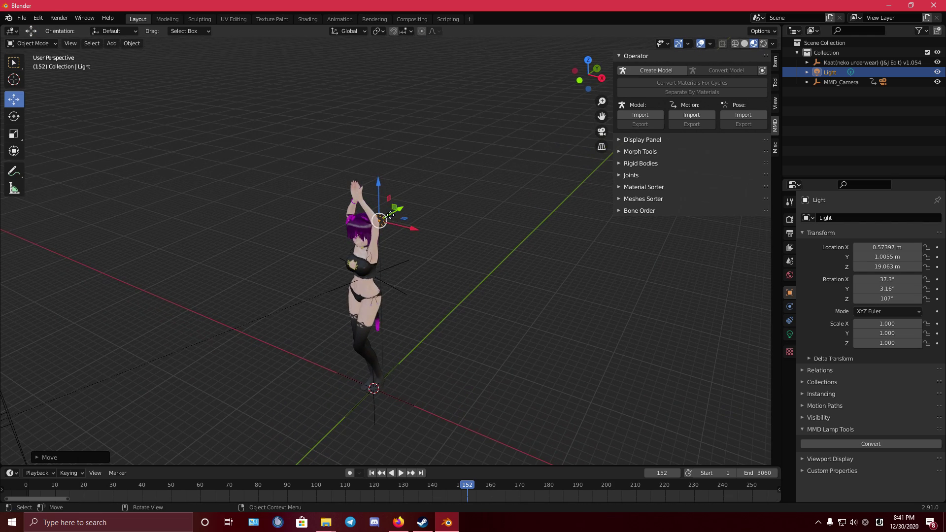
{"action": "left_click_drag", "start_coordinate": [397, 213], "coordinate": [344, 243]}
{"action": "middle_click_drag", "start_coordinate": [344, 244], "coordinate": [415, 224]}
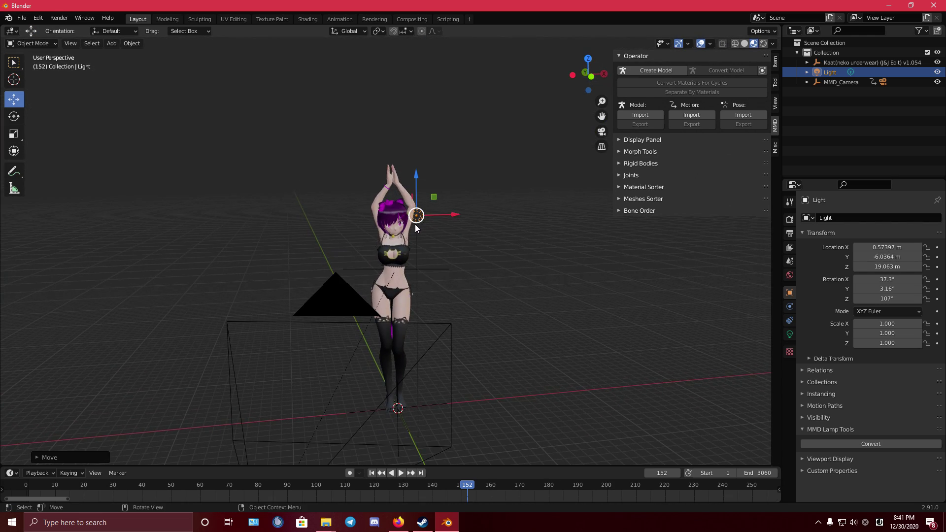
Step: Render frame 152, inspect the character in the render result up close and close the render window
{"action": "key", "text": "F12"}
{"action": "scroll", "coordinate": [418, 227], "scroll_direction": "down", "scroll_amount": 2}
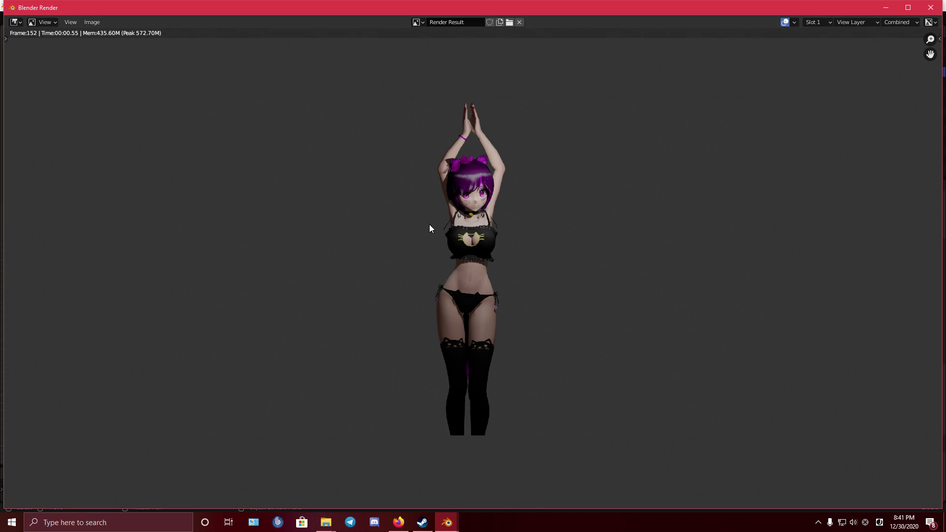
{"action": "scroll", "coordinate": [431, 227], "scroll_direction": "up", "scroll_amount": 2}
{"action": "scroll", "coordinate": [418, 245], "scroll_direction": "up", "scroll_amount": 2}
{"action": "middle_click_drag", "start_coordinate": [480, 198], "coordinate": [499, 353]}
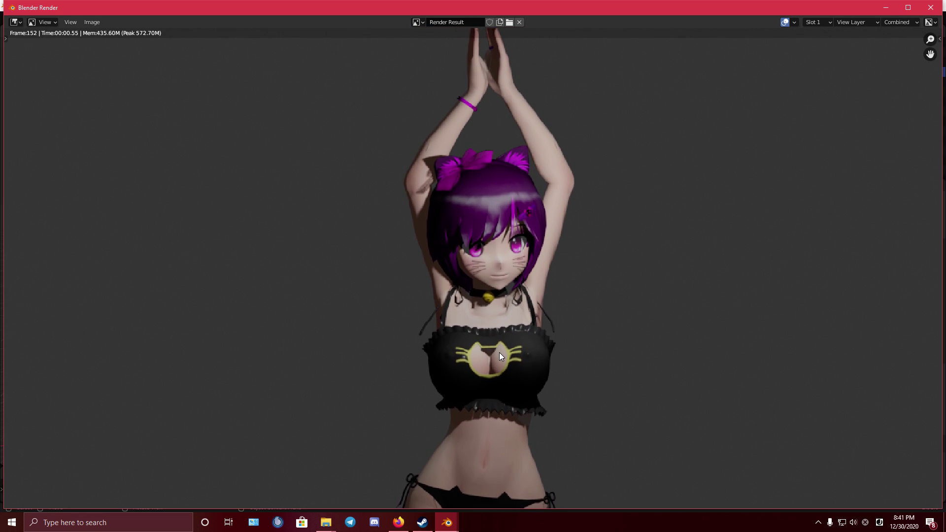
{"action": "scroll", "coordinate": [499, 353], "scroll_direction": "down", "scroll_amount": 2}
{"action": "left_click", "coordinate": [929, 7]}
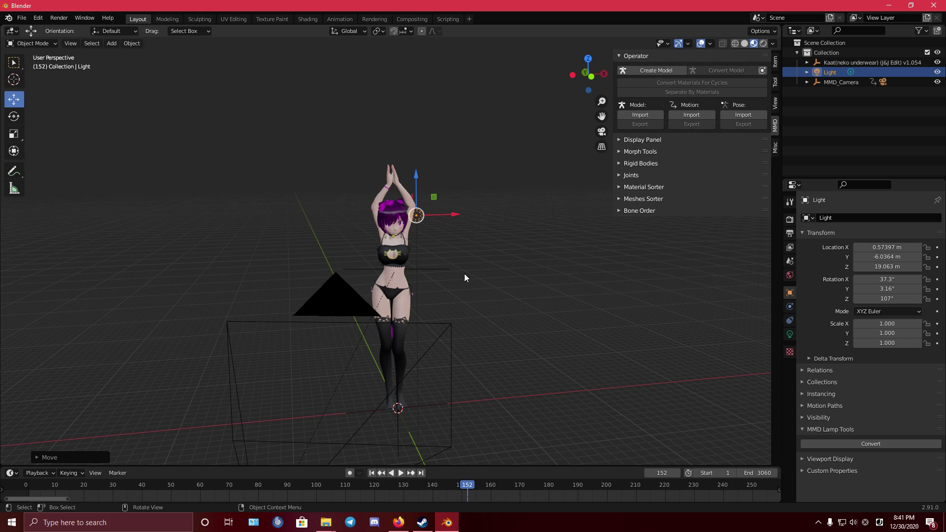